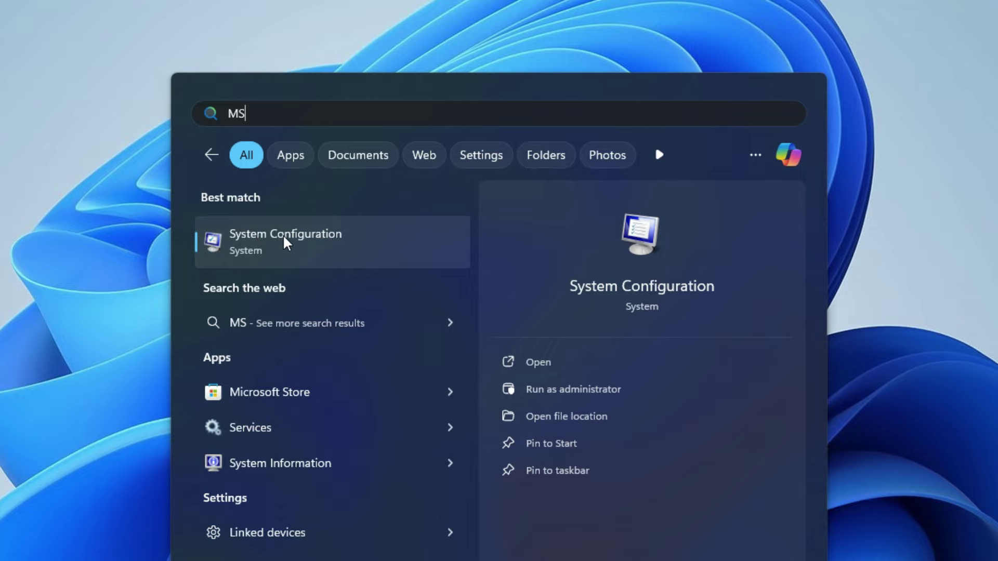
In System Configuration's advanced boot options, set the number of processors to 8 and apply the change.
{"action": "left_click", "coordinate": [282, 239]}
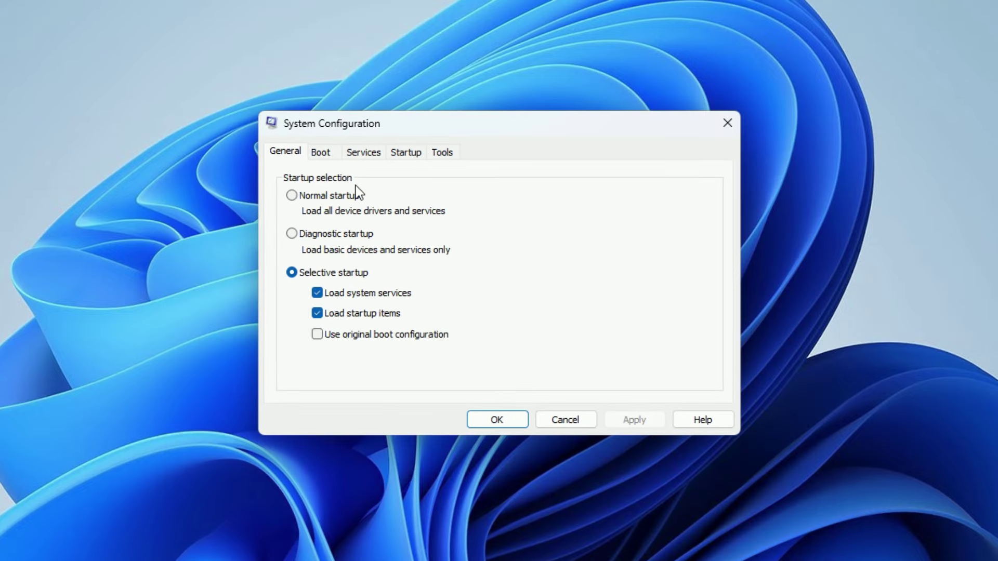
{"action": "left_click", "coordinate": [320, 152]}
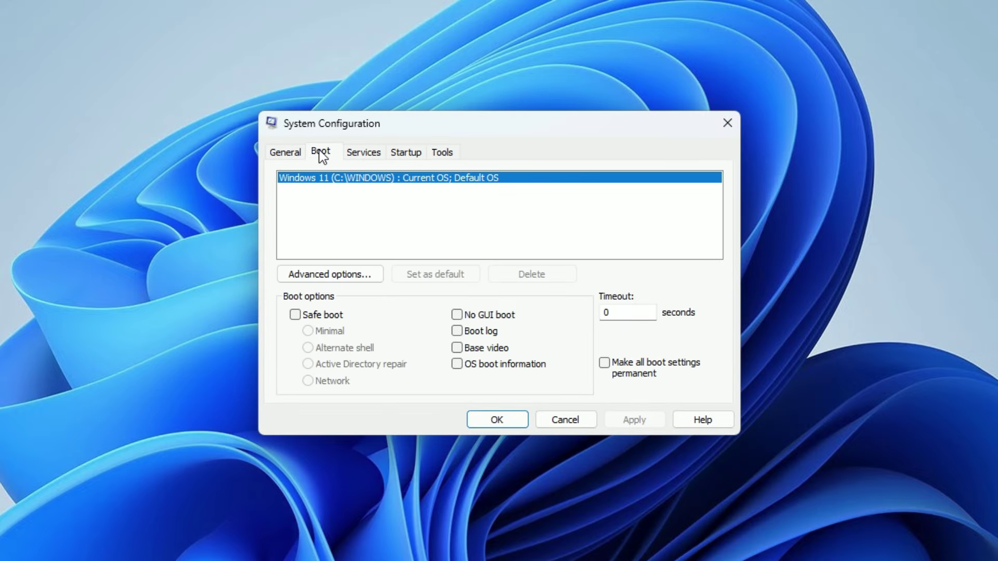
{"action": "left_click", "coordinate": [325, 274]}
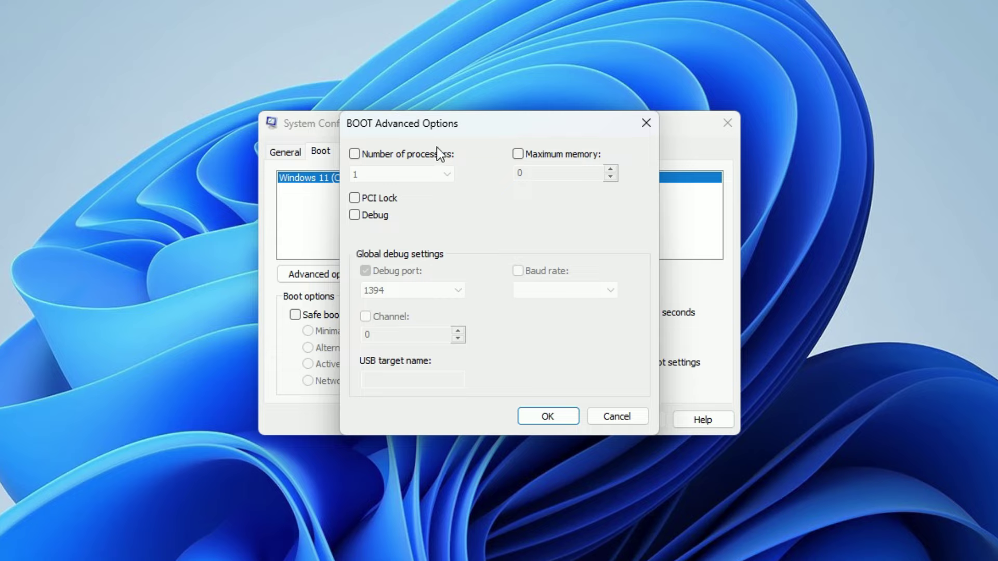
{"action": "left_click", "coordinate": [354, 154]}
{"action": "left_click", "coordinate": [360, 174]}
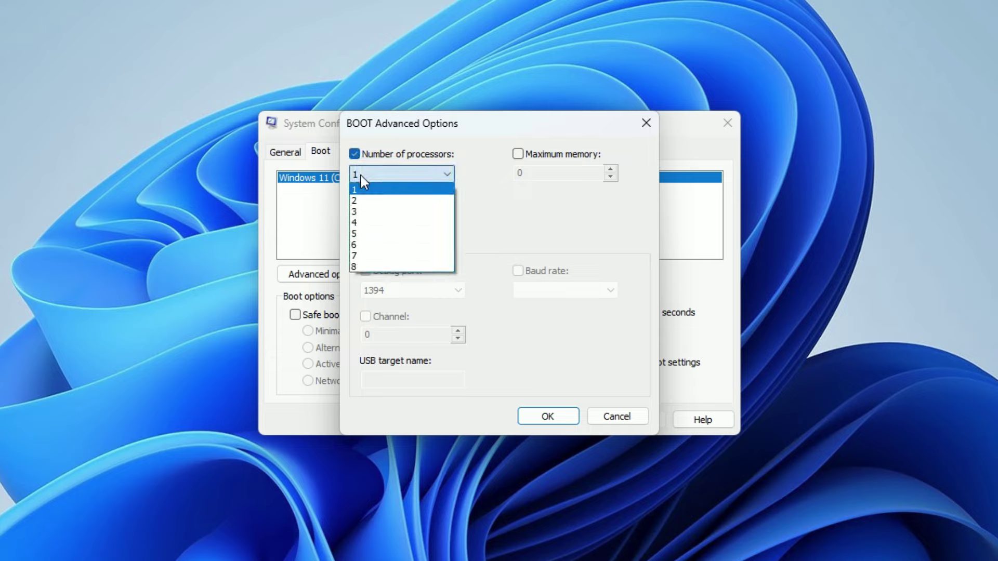
{"action": "left_click", "coordinate": [362, 268]}
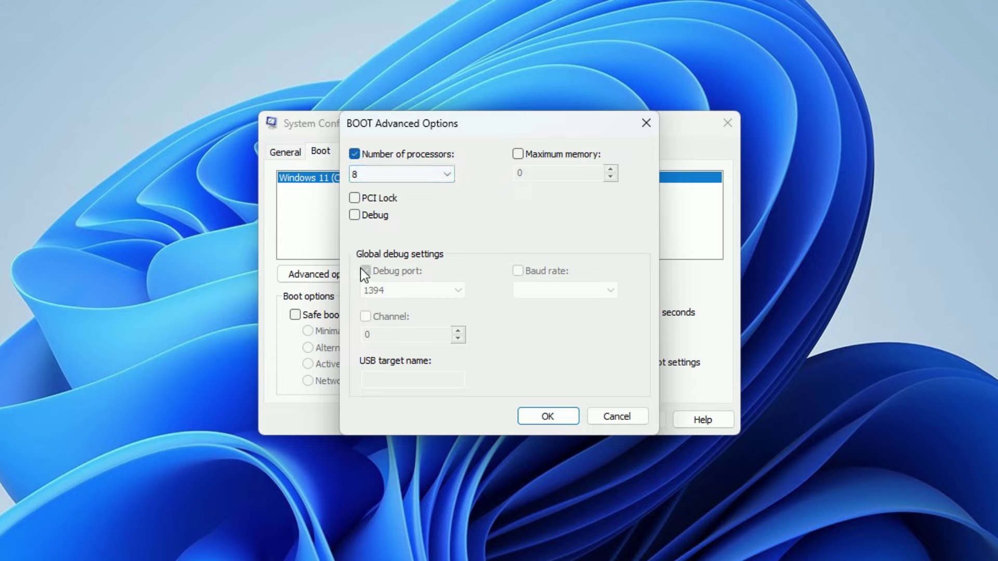
{"action": "left_click", "coordinate": [564, 414]}
{"action": "left_click", "coordinate": [634, 423]}
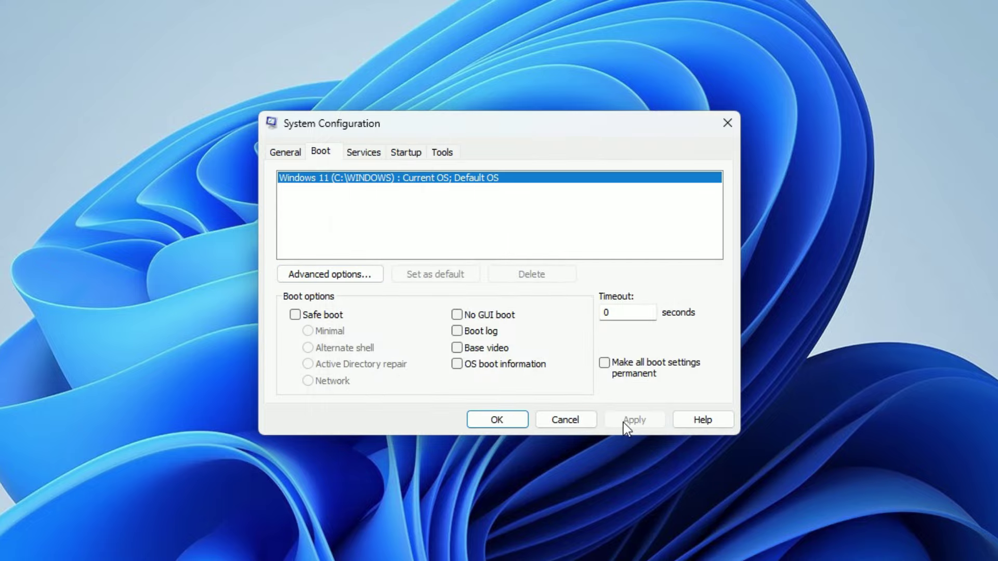
{"action": "left_click", "coordinate": [511, 423]}
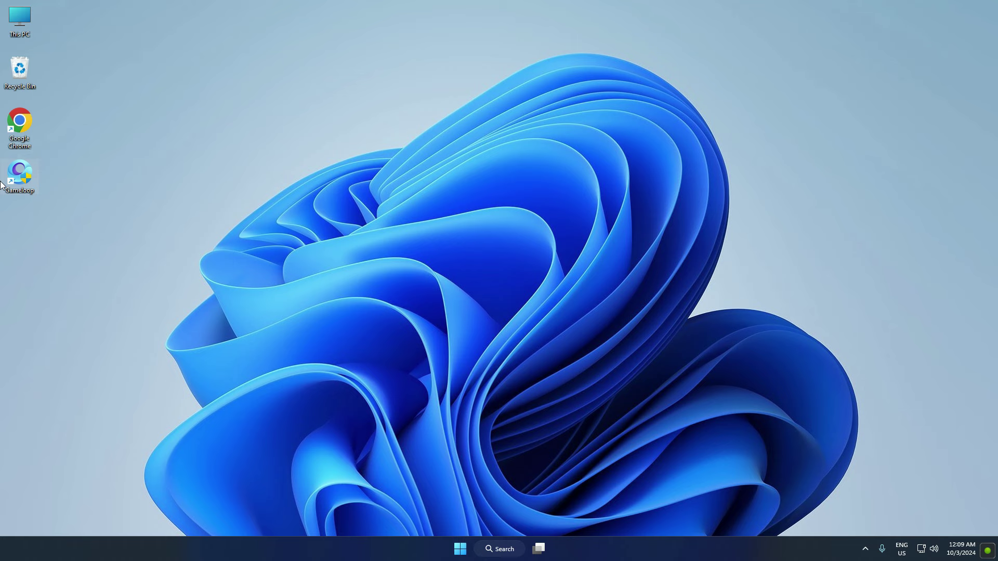
Set the desktop Gameloop shortcut's compatibility settings to run the program as an administrator.
{"action": "right_click", "coordinate": [17, 176]}
{"action": "left_click", "coordinate": [61, 341]}
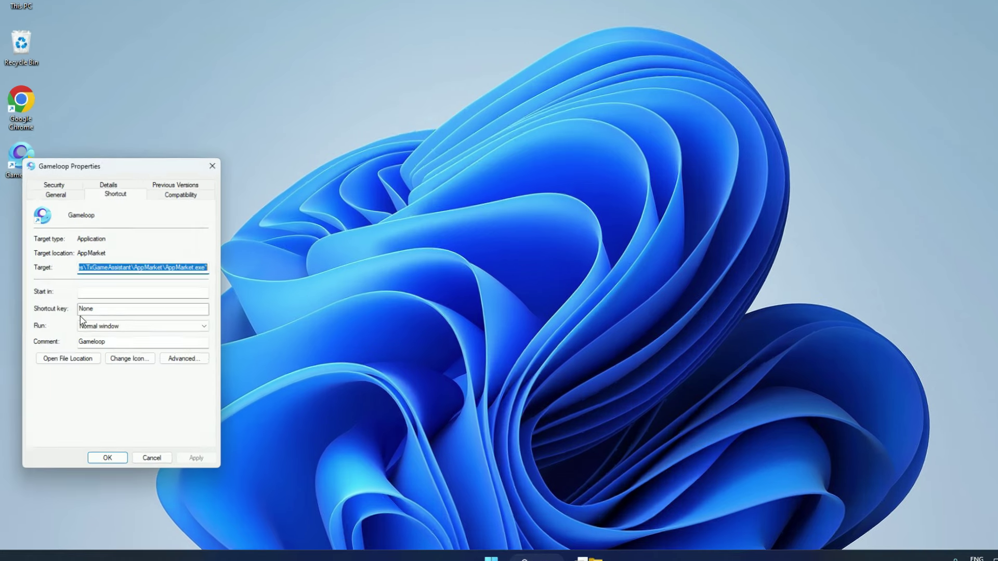
{"action": "left_click", "coordinate": [243, 125]}
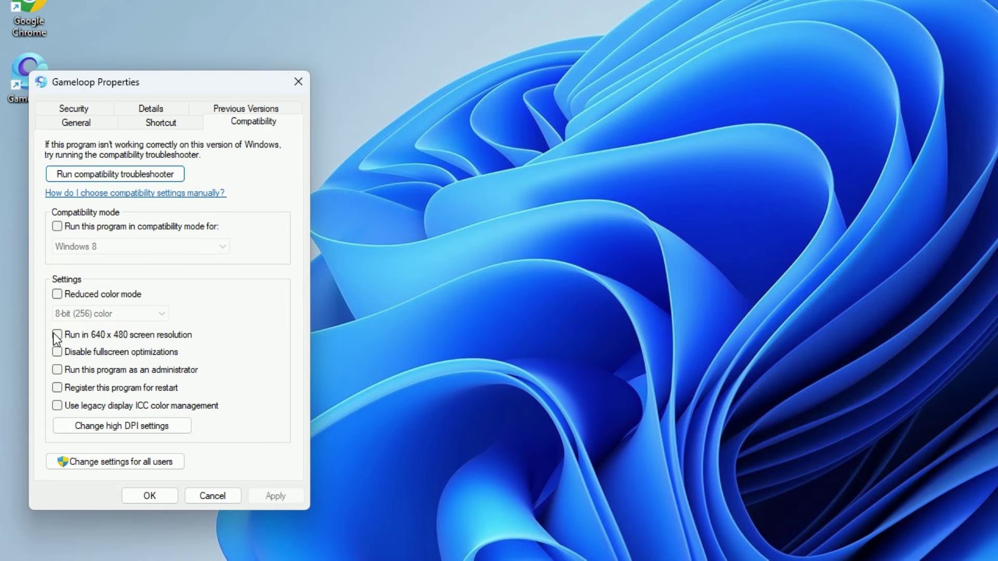
{"action": "left_click", "coordinate": [57, 369]}
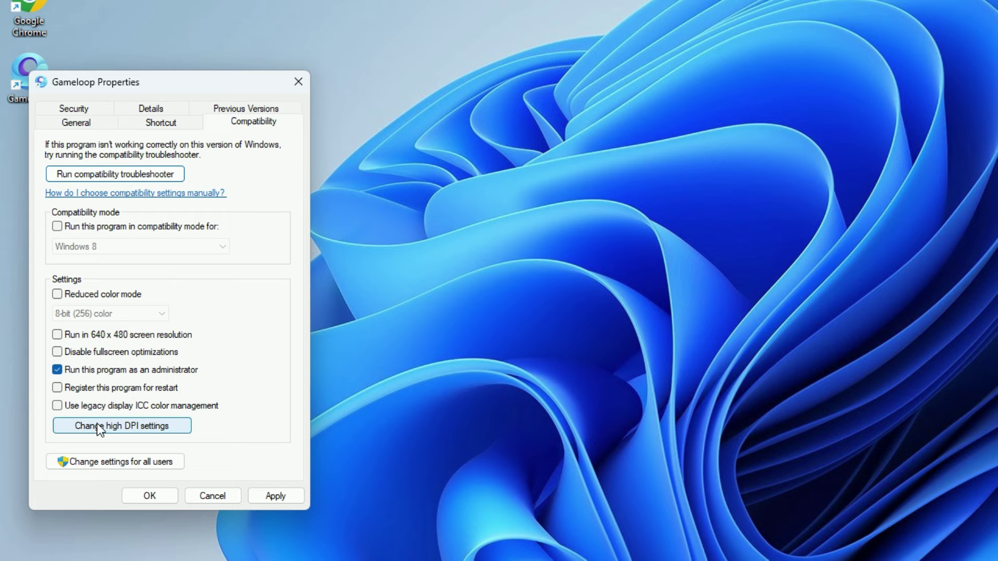
Override Gameloop's high DPI scaling behavior with scaling performed by Application, and apply the shortcut properties.
{"action": "left_click", "coordinate": [114, 426]}
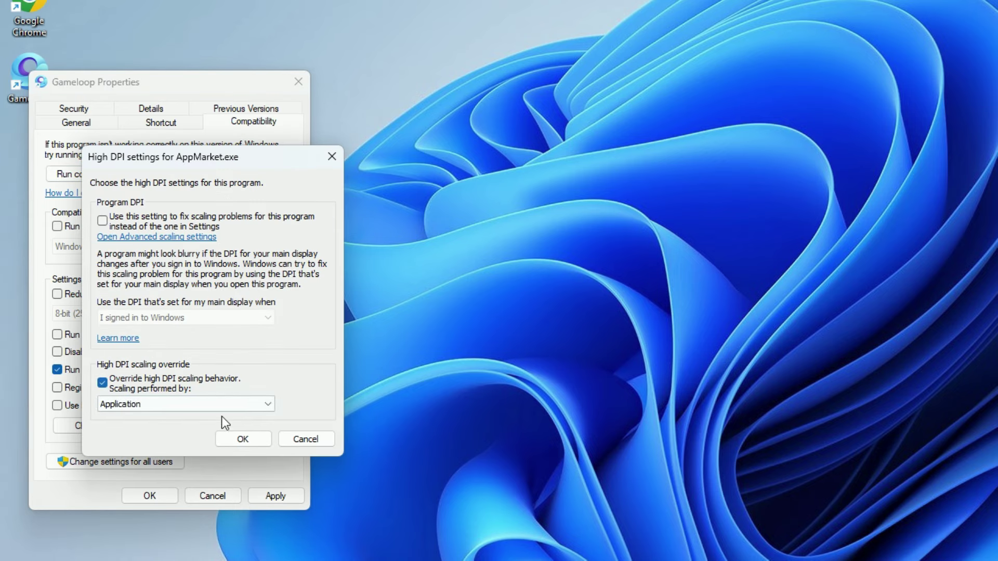
{"action": "left_click", "coordinate": [240, 439]}
{"action": "left_click", "coordinate": [274, 499]}
{"action": "left_click", "coordinate": [140, 497]}
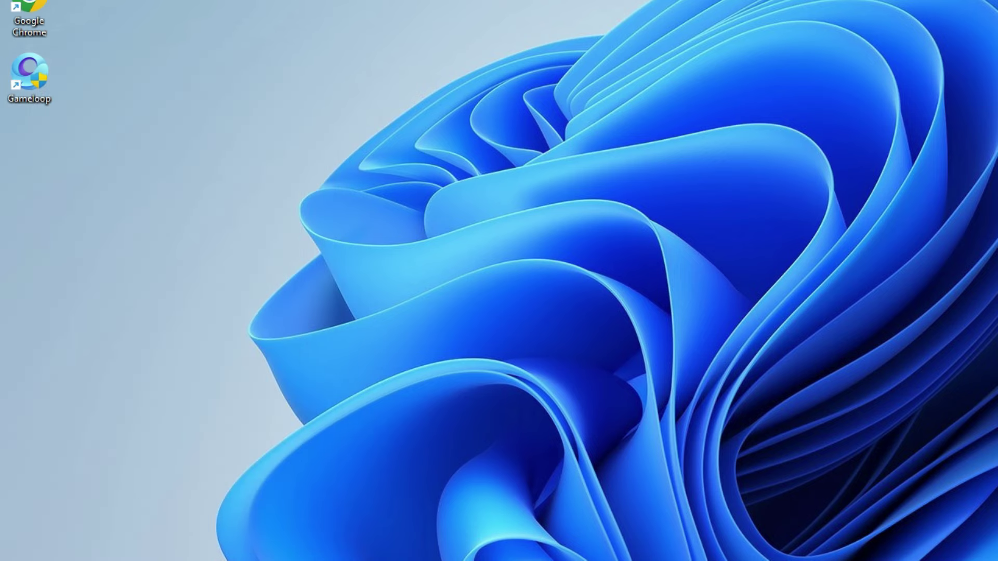
Open the Windows Graphics settings and check the default options for hardware-accelerated GPU scheduling and windowed game optimizations.
{"action": "left_click", "coordinate": [499, 549]}
{"action": "type", "text": "gra"}
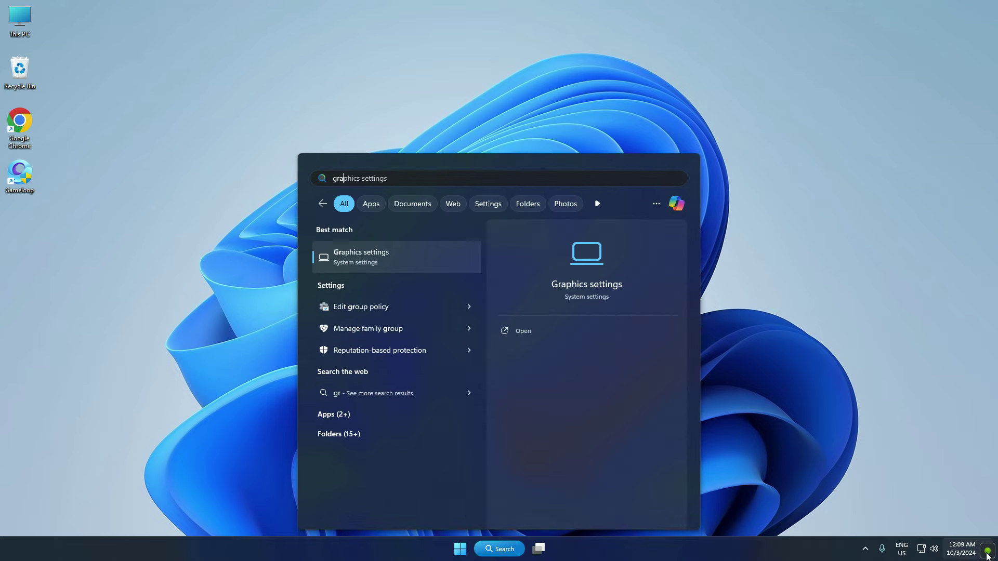
{"action": "left_click", "coordinate": [364, 255]}
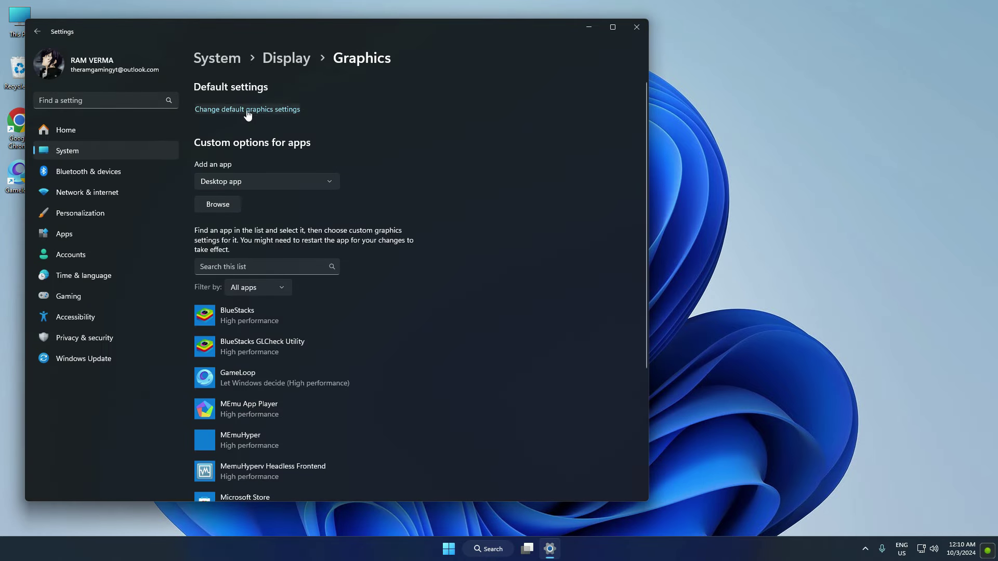
{"action": "left_click", "coordinate": [248, 110]}
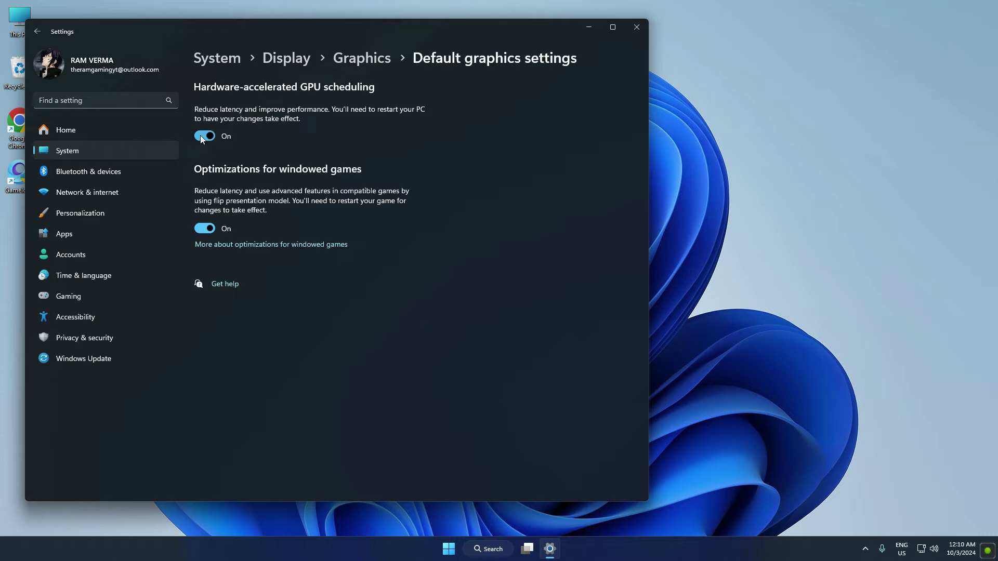
{"action": "key", "text": "alt+Left"}
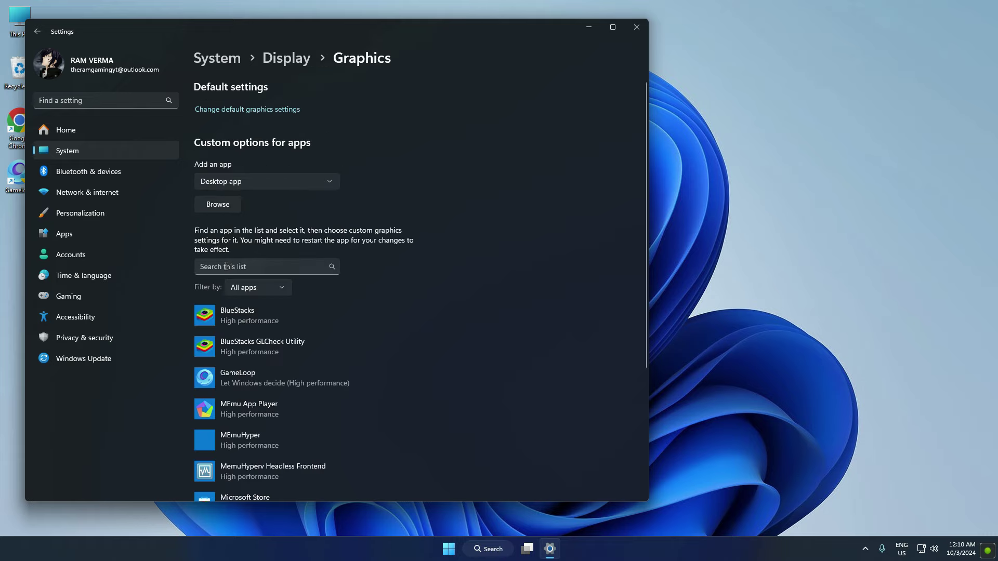
Add the AppMarket application from Gameloop's install folder to the custom graphics app list, locating it through the desktop shortcut.
{"action": "left_click", "coordinate": [206, 204]}
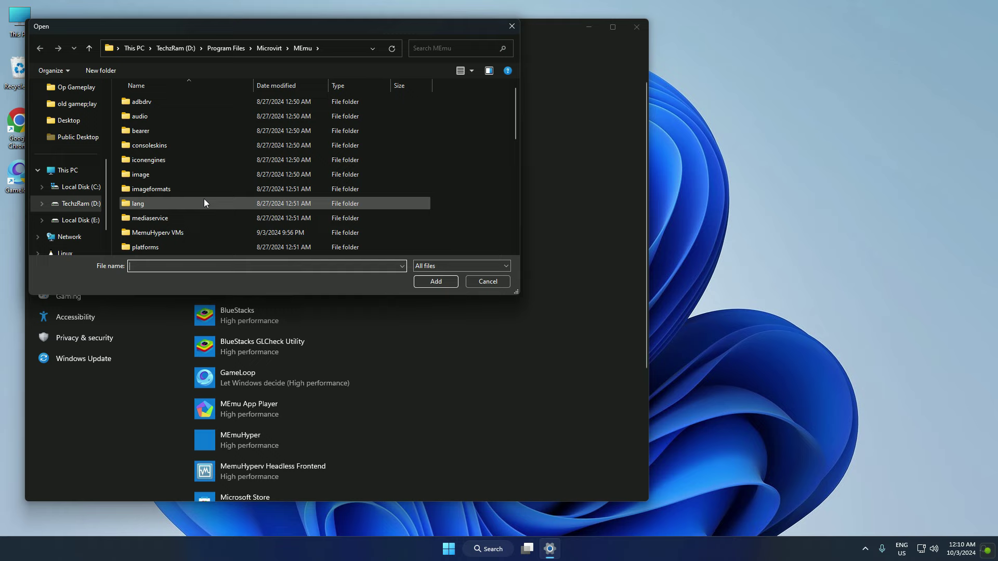
{"action": "left_click", "coordinate": [69, 140]}
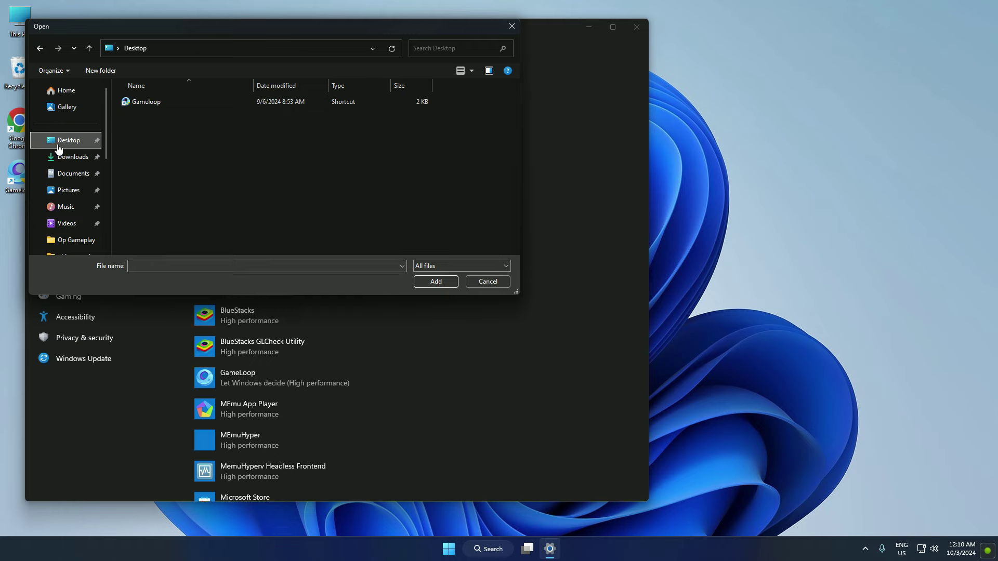
{"action": "left_click", "coordinate": [148, 102]}
{"action": "right_click", "coordinate": [149, 102]}
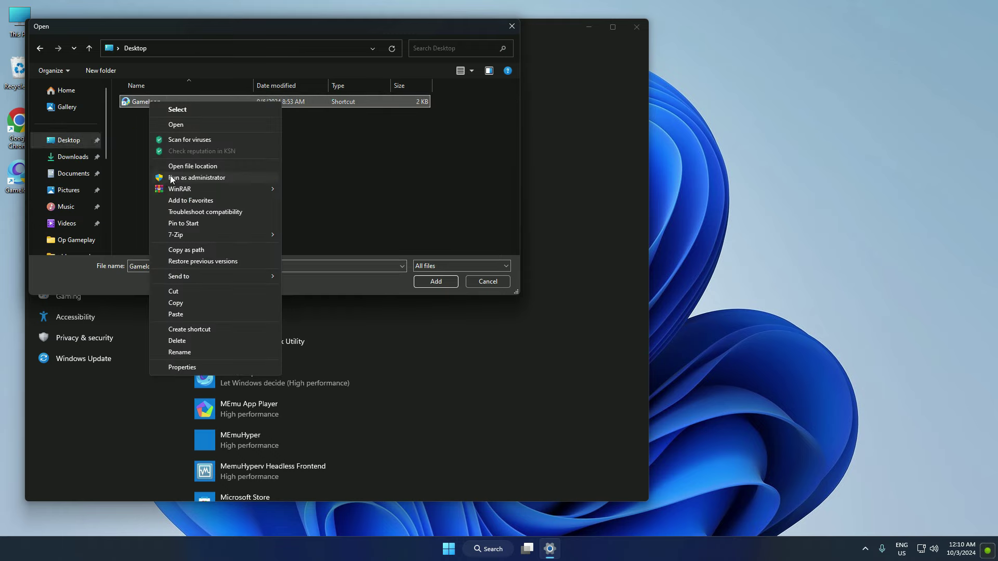
{"action": "left_click", "coordinate": [174, 165]}
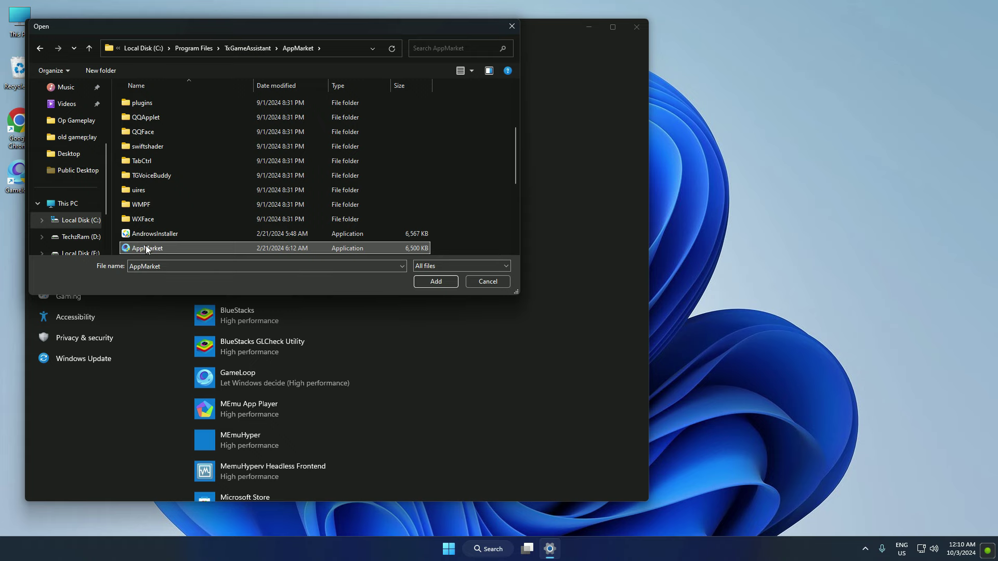
{"action": "double_click", "coordinate": [146, 248]}
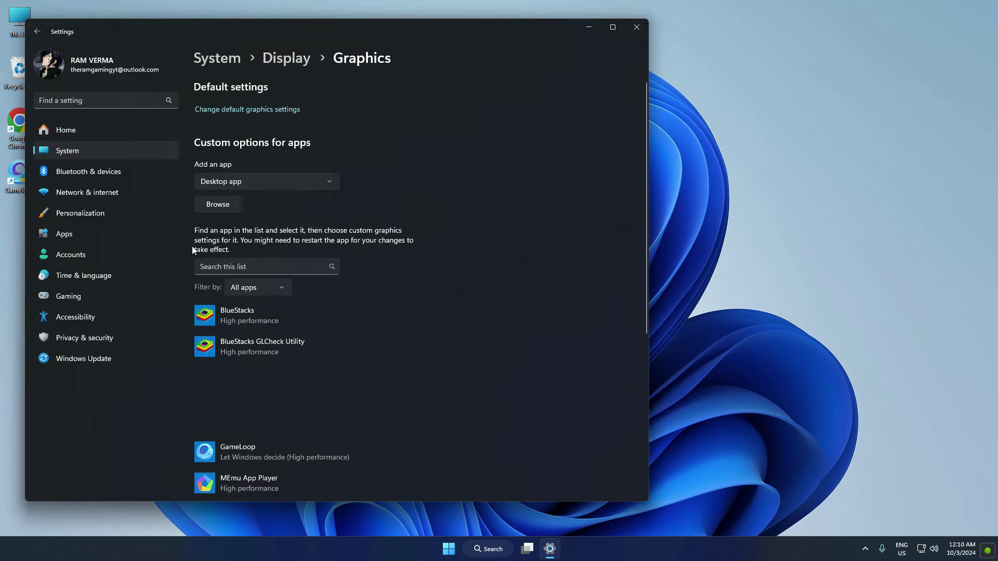
Add the AndroidEmulator application from the TxGameAssistant ui folder to the custom graphics app list.
{"action": "left_click", "coordinate": [216, 206]}
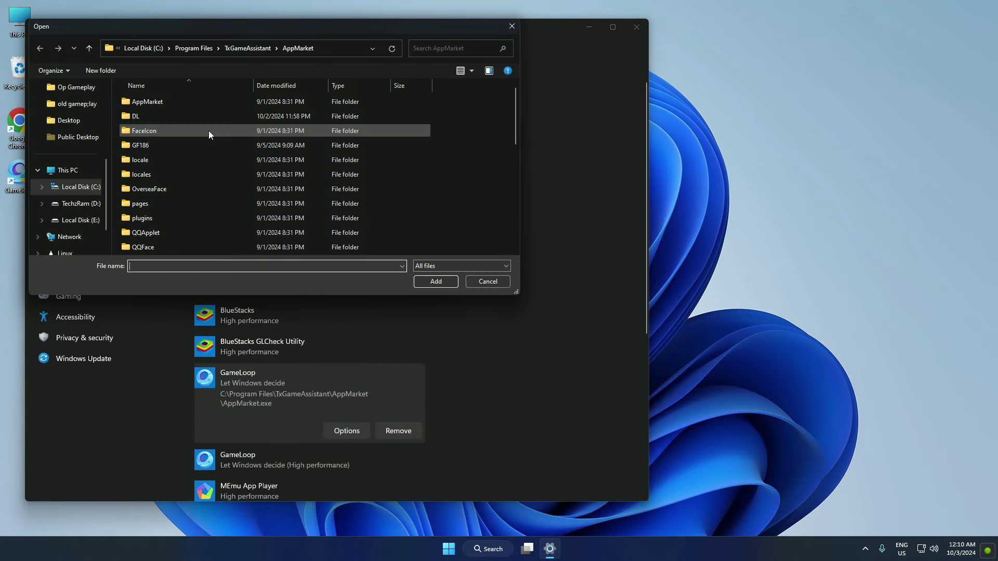
{"action": "left_click", "coordinate": [249, 49]}
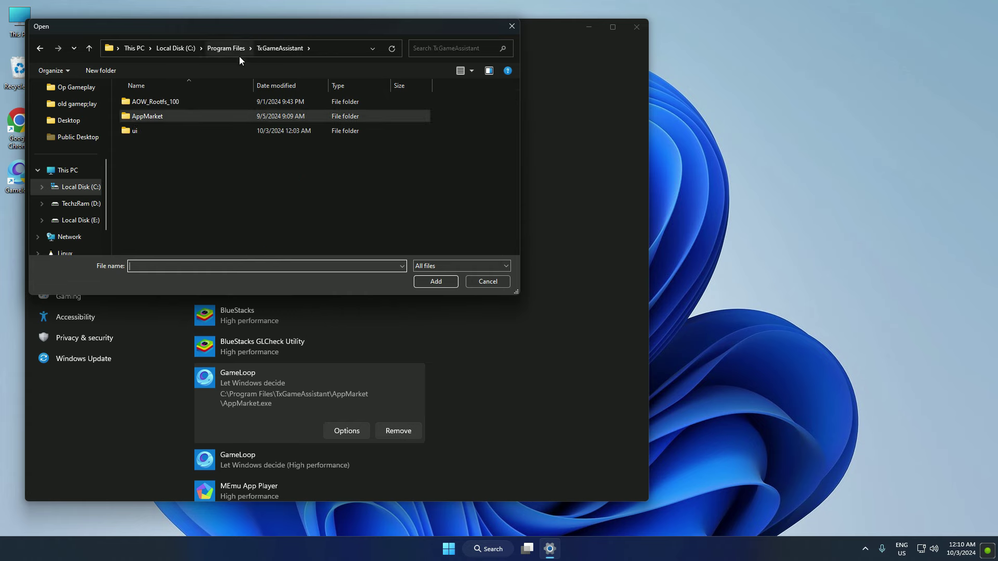
{"action": "double_click", "coordinate": [131, 133]}
{"action": "scroll", "coordinate": [133, 143], "scroll_direction": "down", "scroll_amount": 5}
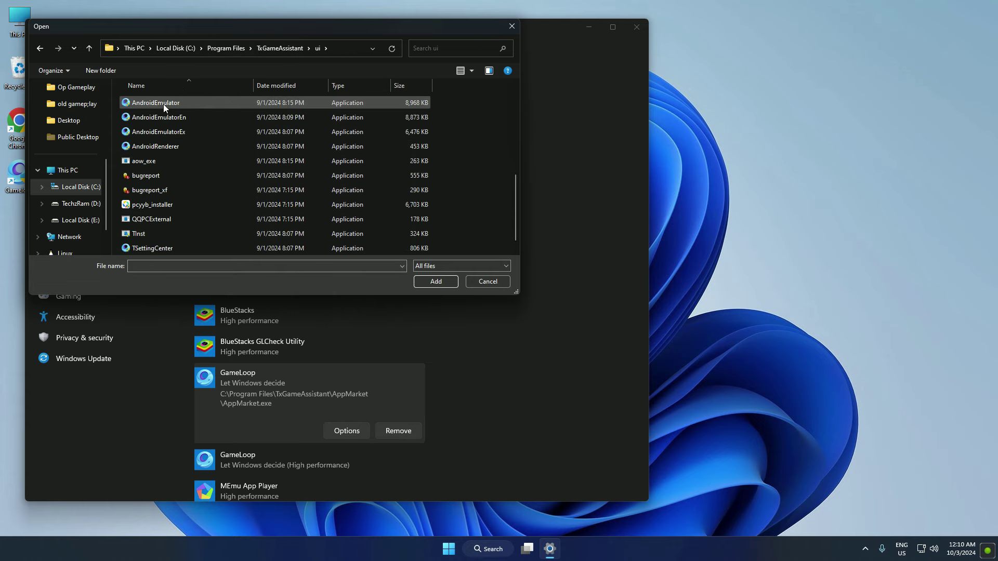
{"action": "left_click", "coordinate": [141, 103]}
{"action": "double_click", "coordinate": [144, 105]}
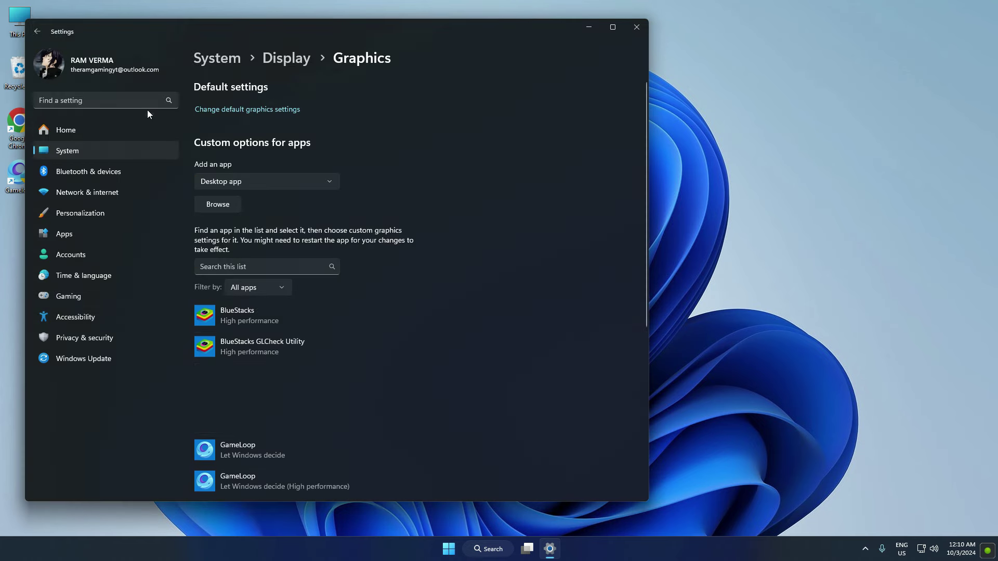
Add the AndroidEmulatorEx application from the ui folder to the custom graphics app list.
{"action": "left_click", "coordinate": [216, 200]}
{"action": "scroll", "coordinate": [214, 195], "scroll_direction": "down", "scroll_amount": 5}
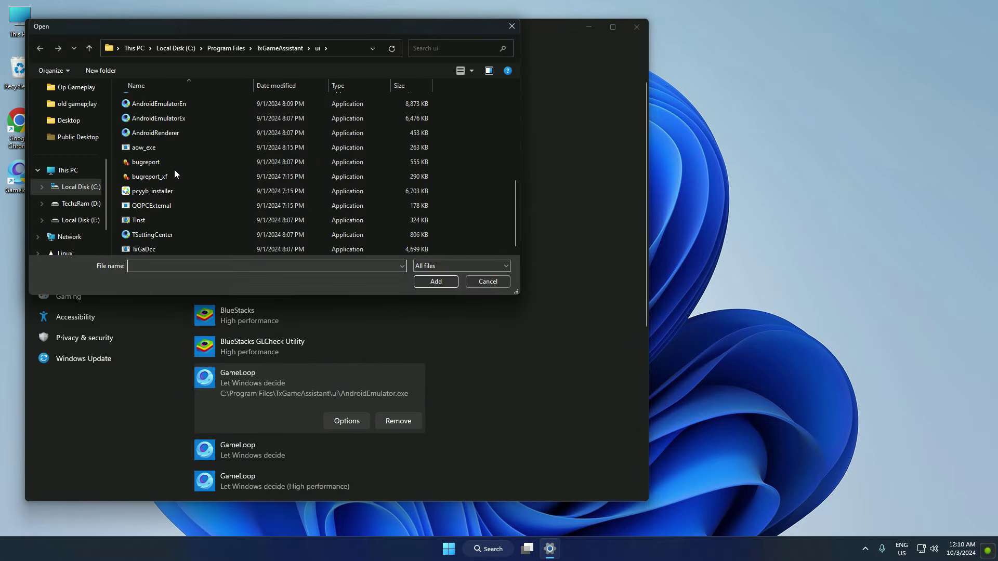
{"action": "double_click", "coordinate": [177, 119]}
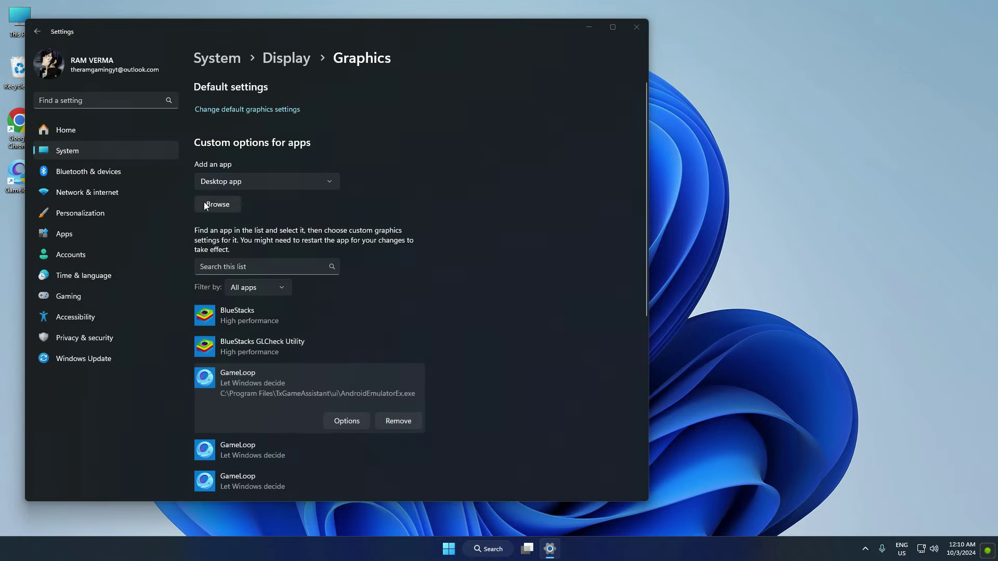
Try to add the AndroidRenderer application from the ui folder to the custom graphics app list.
{"action": "left_click", "coordinate": [204, 202]}
{"action": "scroll", "coordinate": [197, 201], "scroll_direction": "down", "scroll_amount": 5}
{"action": "left_click", "coordinate": [183, 133]}
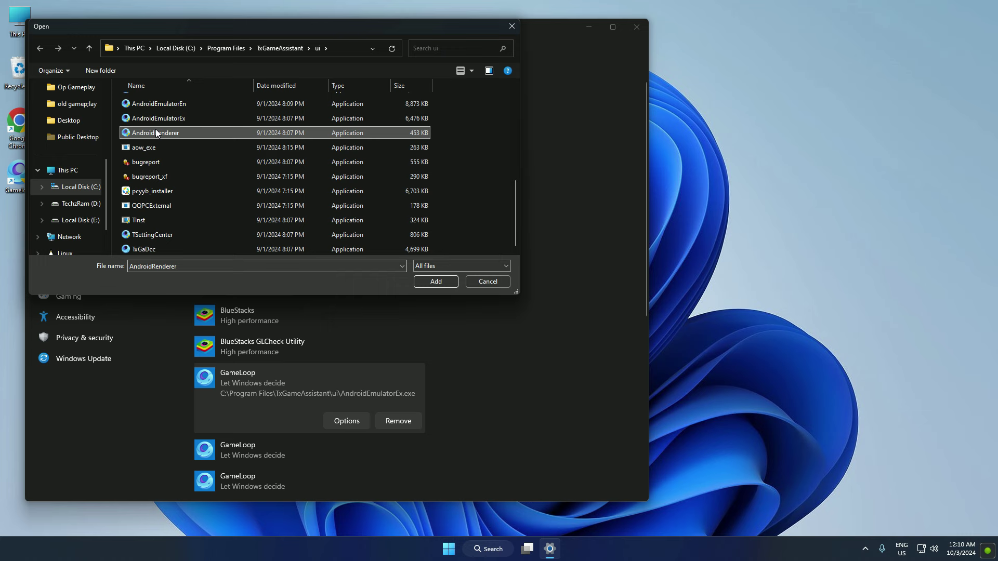
{"action": "double_click", "coordinate": [183, 133]}
Set the graphics preference of the GameLoop entries for AndroidEmulatorEx and AndroidEmulator to High performance and save each.
{"action": "left_click", "coordinate": [244, 144]}
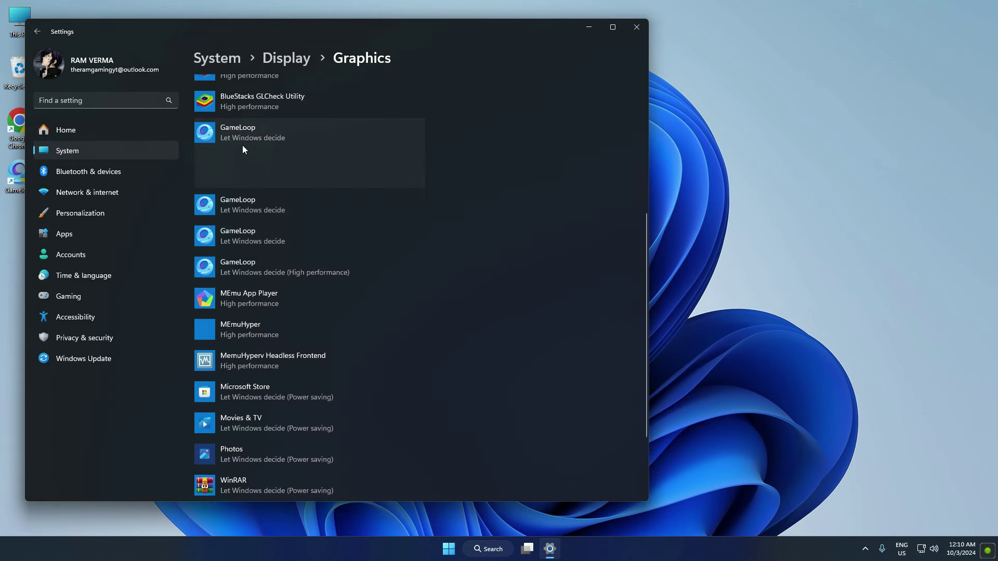
{"action": "left_click", "coordinate": [343, 176]}
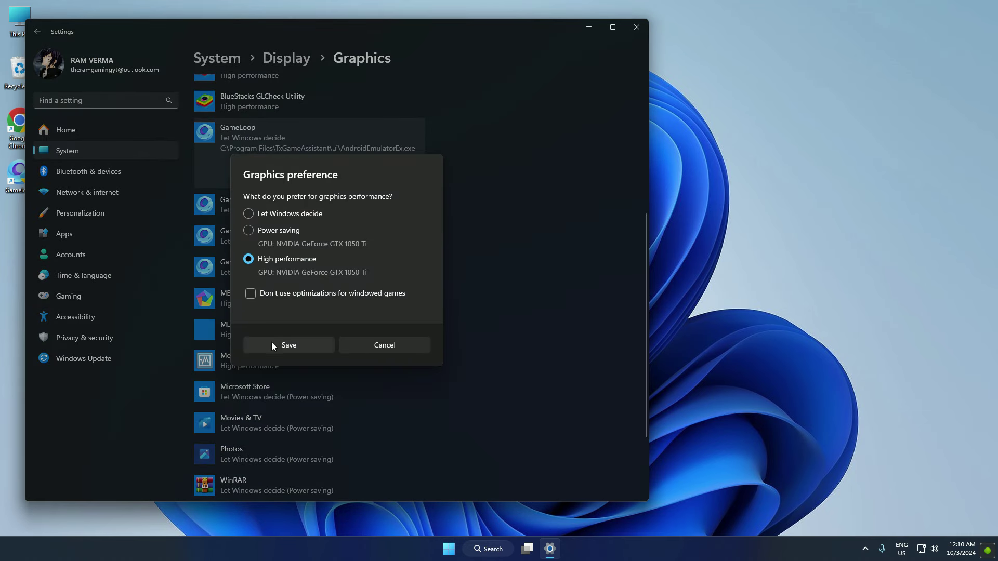
{"action": "left_click", "coordinate": [271, 346]}
{"action": "left_click", "coordinate": [257, 213]}
{"action": "left_click", "coordinate": [342, 207]}
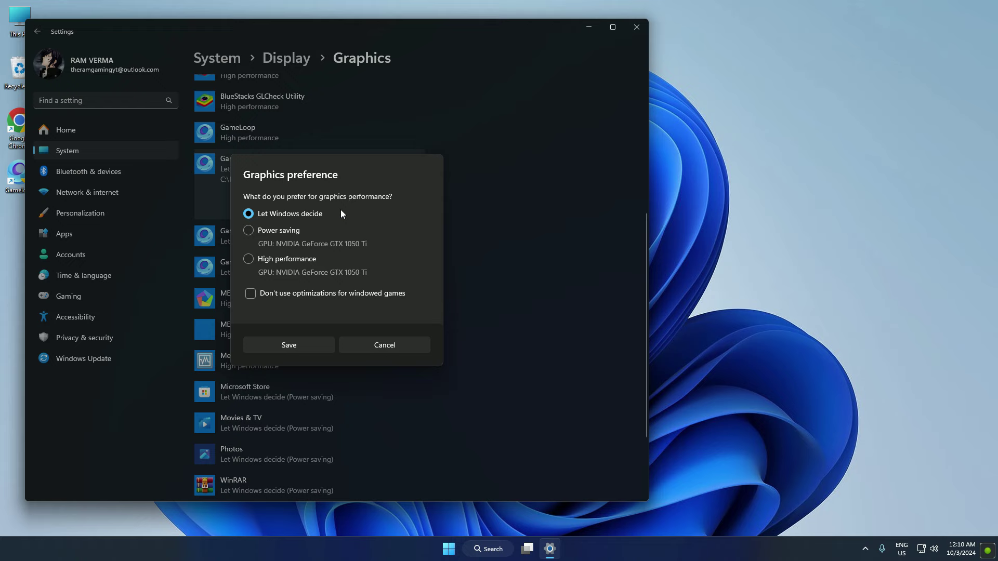
{"action": "left_click", "coordinate": [268, 261]}
{"action": "left_click", "coordinate": [281, 343]}
Set the graphics preference of both GameLoop AppMarket.exe entries to High performance and save each.
{"action": "left_click", "coordinate": [268, 268]}
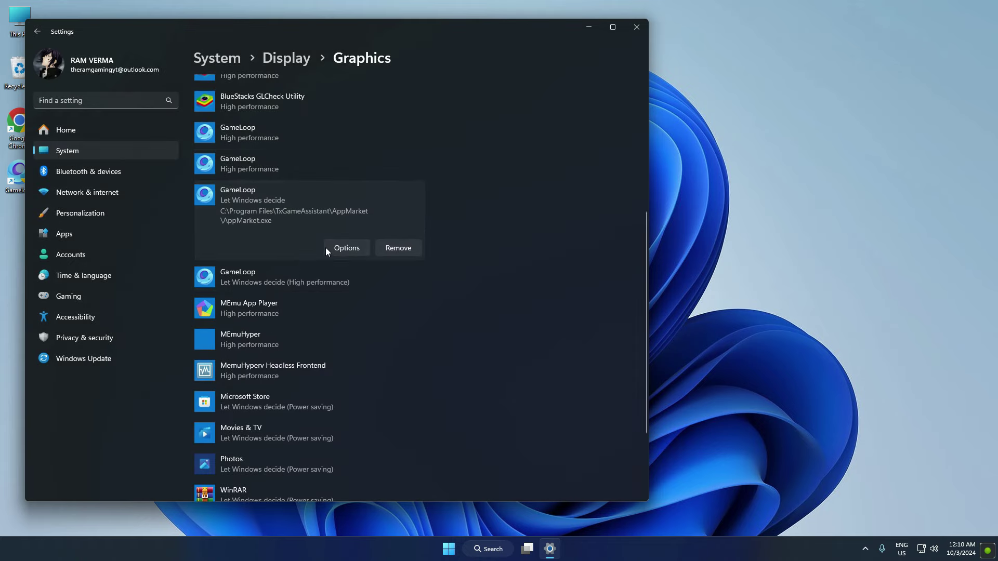
{"action": "left_click", "coordinate": [328, 248]}
{"action": "left_click", "coordinate": [249, 259]}
{"action": "left_click", "coordinate": [280, 345]}
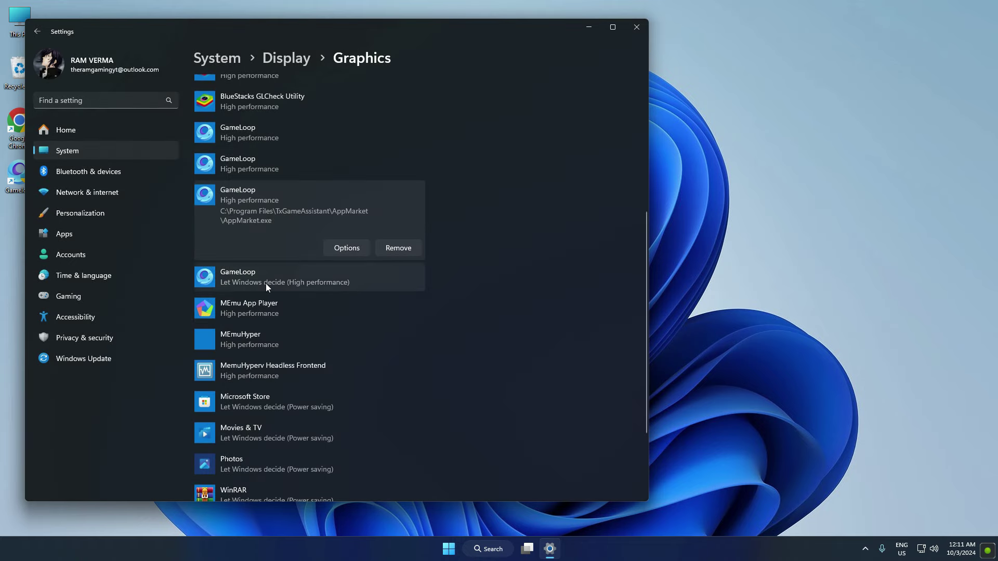
{"action": "left_click", "coordinate": [266, 285]}
{"action": "left_click", "coordinate": [340, 267]}
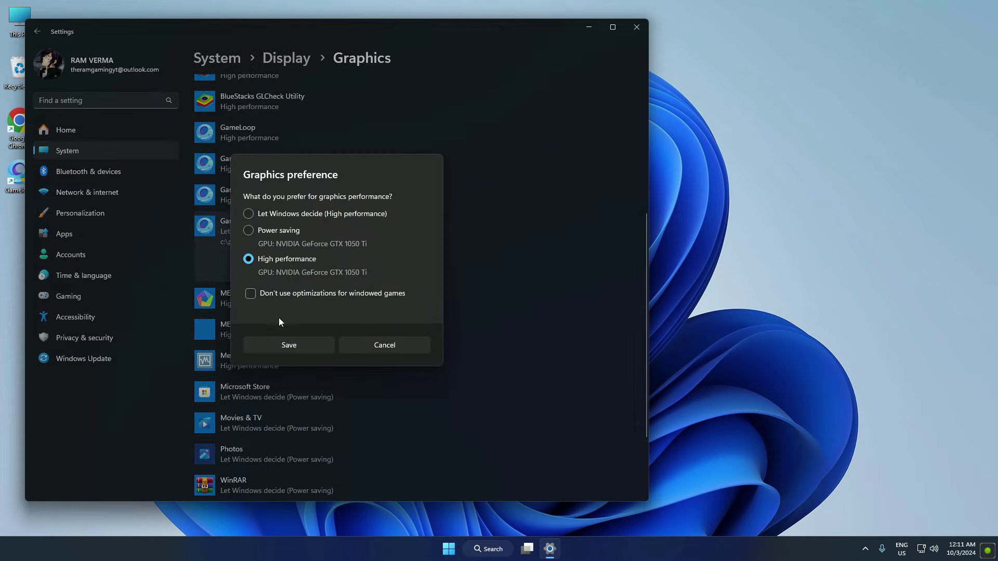
{"action": "left_click", "coordinate": [291, 346]}
{"action": "scroll", "coordinate": [406, 367], "scroll_direction": "up", "scroll_amount": 3}
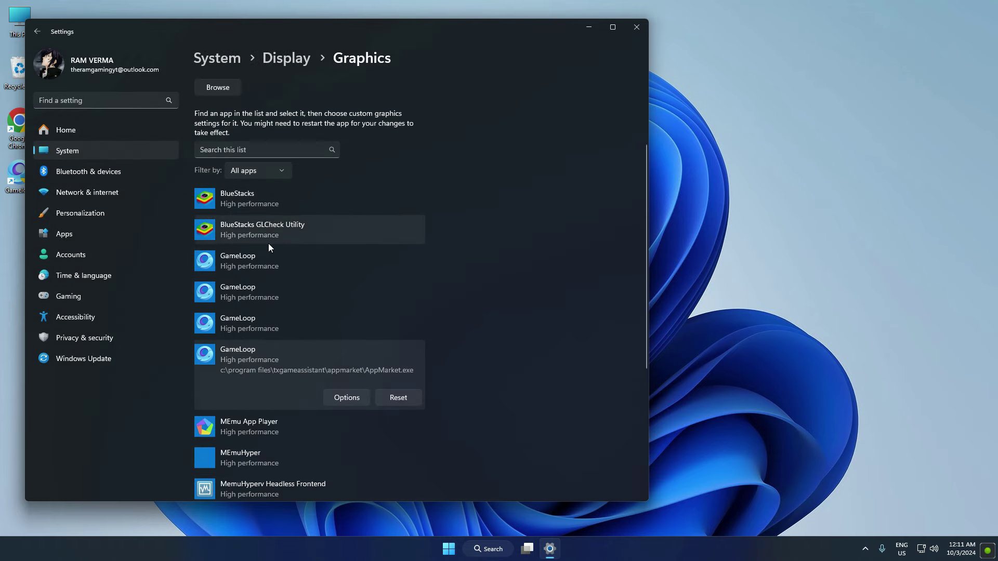
Close Settings, restore the TechzRam0.2 archive to the desktop and place it below the Gameloop shortcut.
{"action": "left_click", "coordinate": [638, 27]}
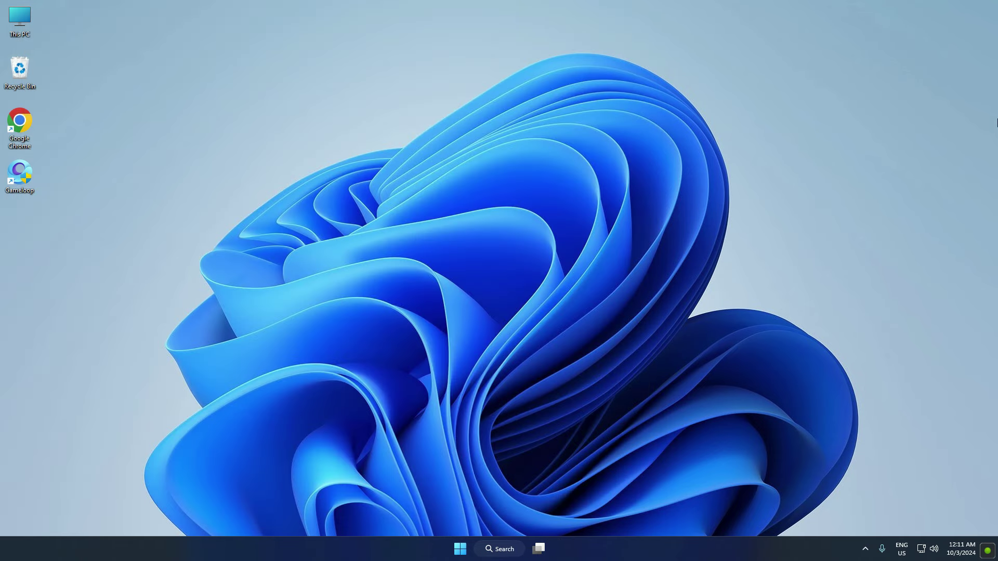
{"action": "right_click", "coordinate": [37, 222]}
{"action": "key", "text": "ctrl+z"}
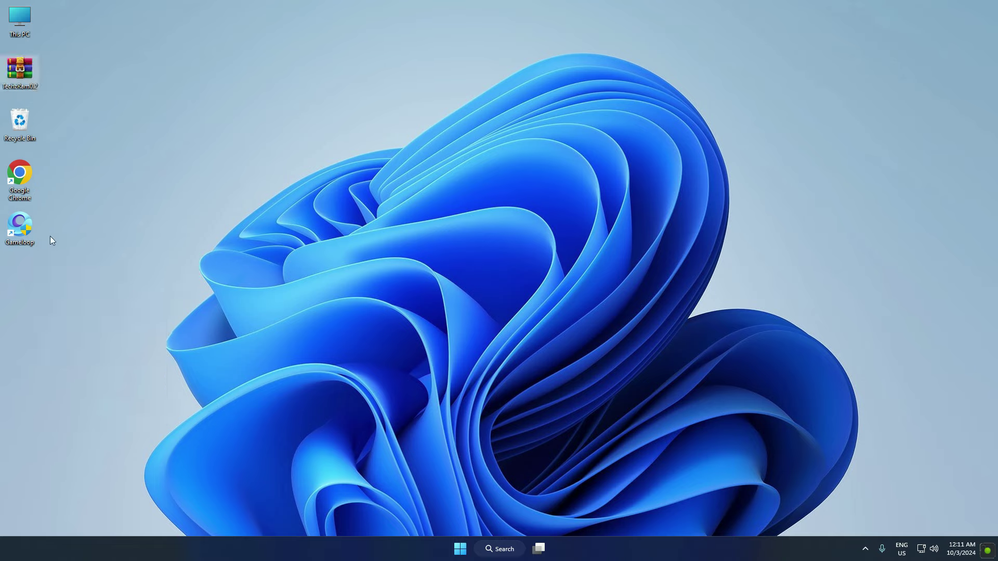
{"action": "left_click_drag", "start_coordinate": [31, 80], "coordinate": [104, 121]}
{"action": "left_click_drag", "start_coordinate": [19, 276], "coordinate": [24, 247]}
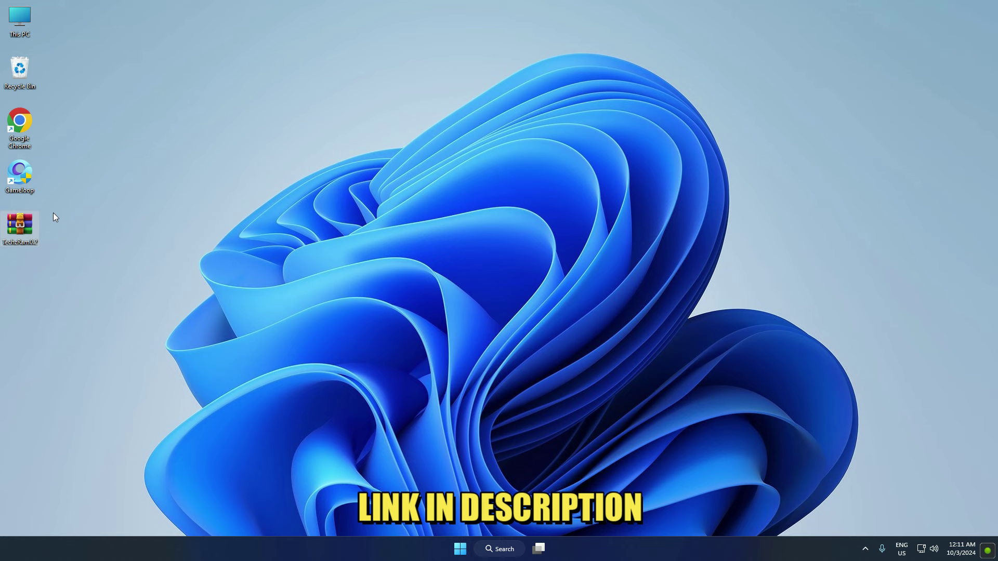
Extract the TechzRam0.2 archive directly onto the desktop with WinRAR.
{"action": "right_click", "coordinate": [14, 228]}
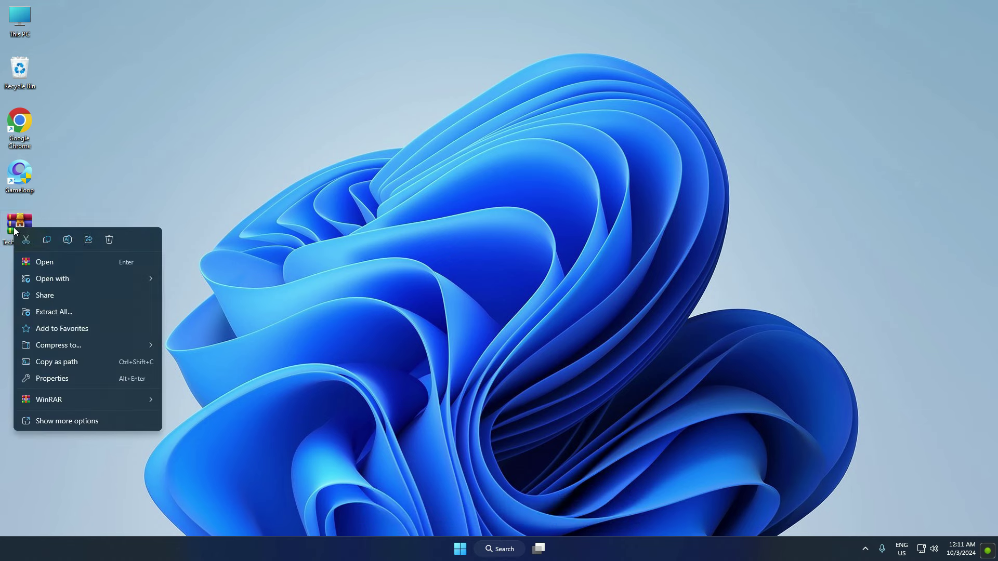
{"action": "mouse_move", "coordinate": [45, 403]}
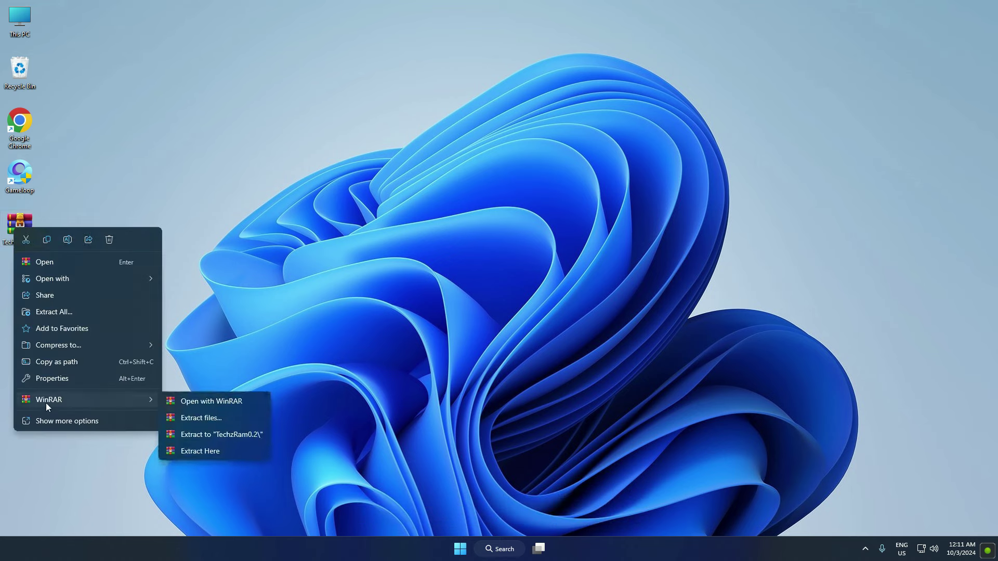
{"action": "left_click", "coordinate": [208, 449]}
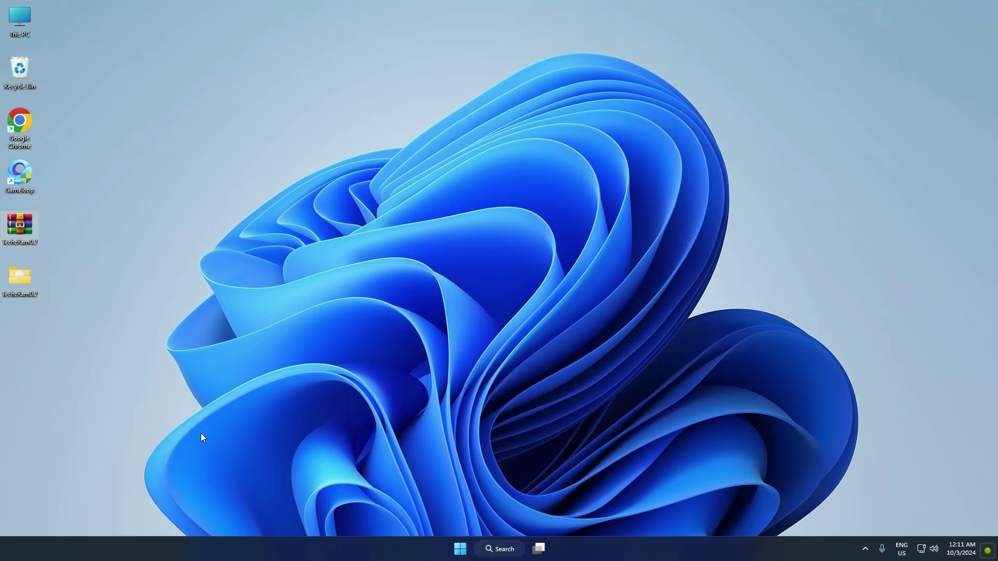
Run the Windows Service Control v08.02.2023 batch file from the extracted TechzRam0.2 folder as administrator and allow it to make changes.
{"action": "double_click", "coordinate": [17, 279]}
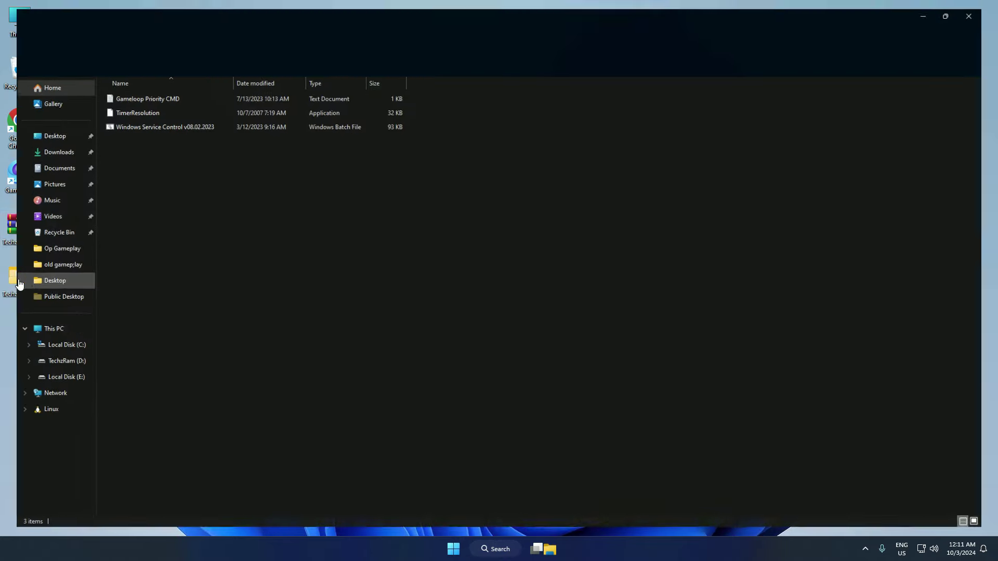
{"action": "left_click_drag", "start_coordinate": [119, 125], "coordinate": [115, 84]}
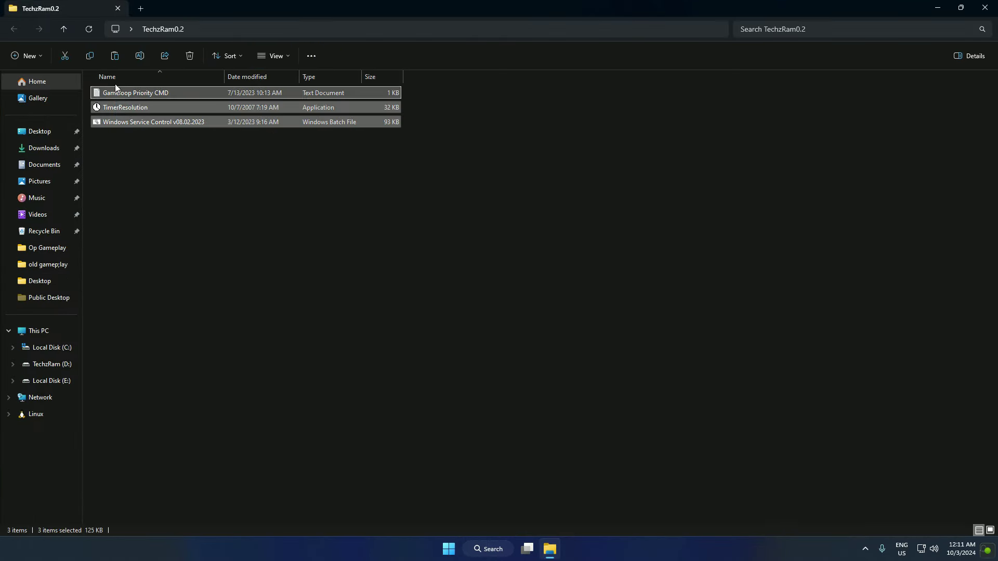
{"action": "left_click", "coordinate": [119, 123]}
{"action": "right_click", "coordinate": [129, 120]}
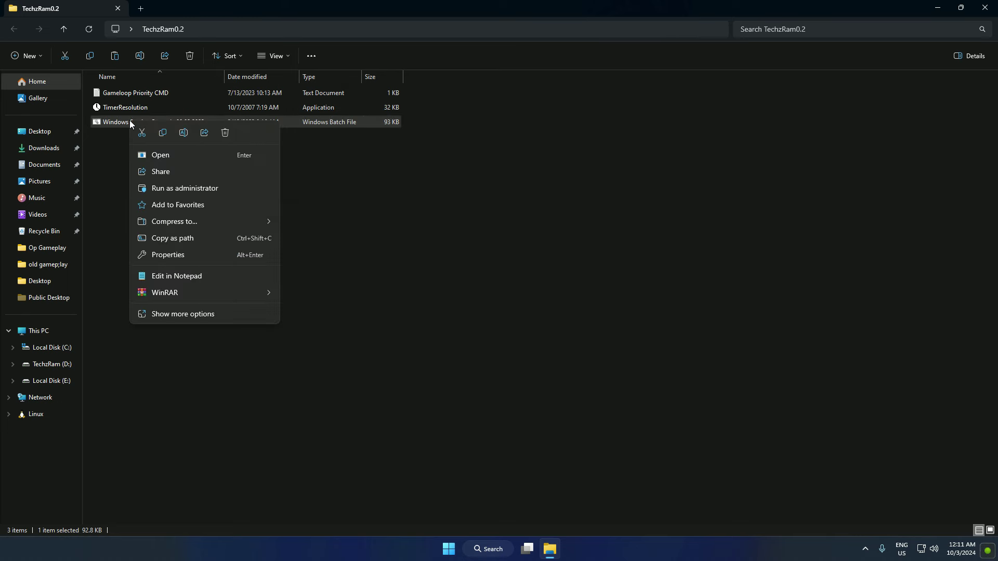
{"action": "left_click", "coordinate": [164, 188]}
{"action": "left_click", "coordinate": [463, 354]}
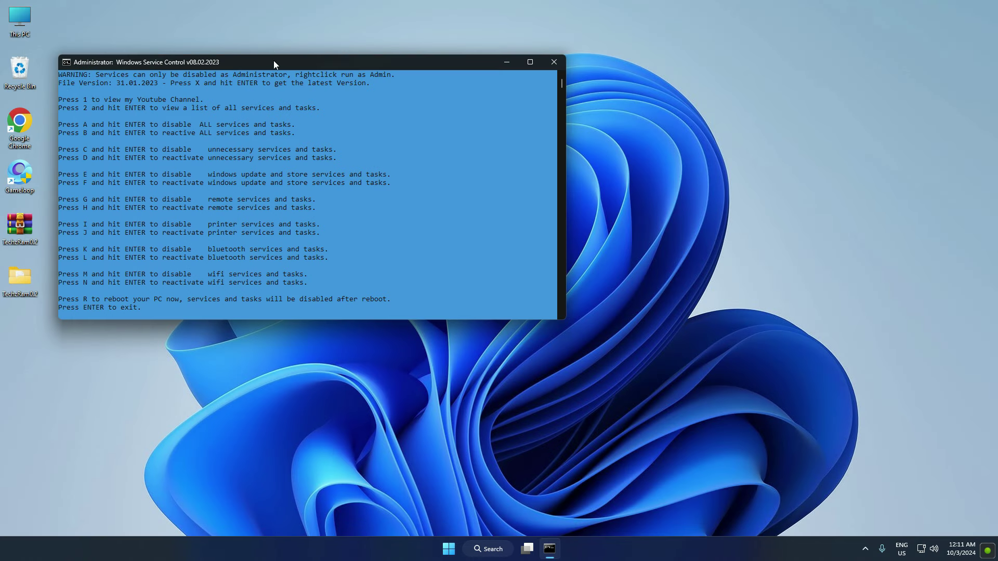
Examine the Windows Service Control options for disabling all, unnecessary, and Windows Update and Store services.
{"action": "left_click_drag", "start_coordinate": [274, 60], "coordinate": [453, 117]}
{"action": "left_click", "coordinate": [240, 142]}
{"action": "scroll", "coordinate": [258, 180], "scroll_direction": "up", "scroll_amount": 1}
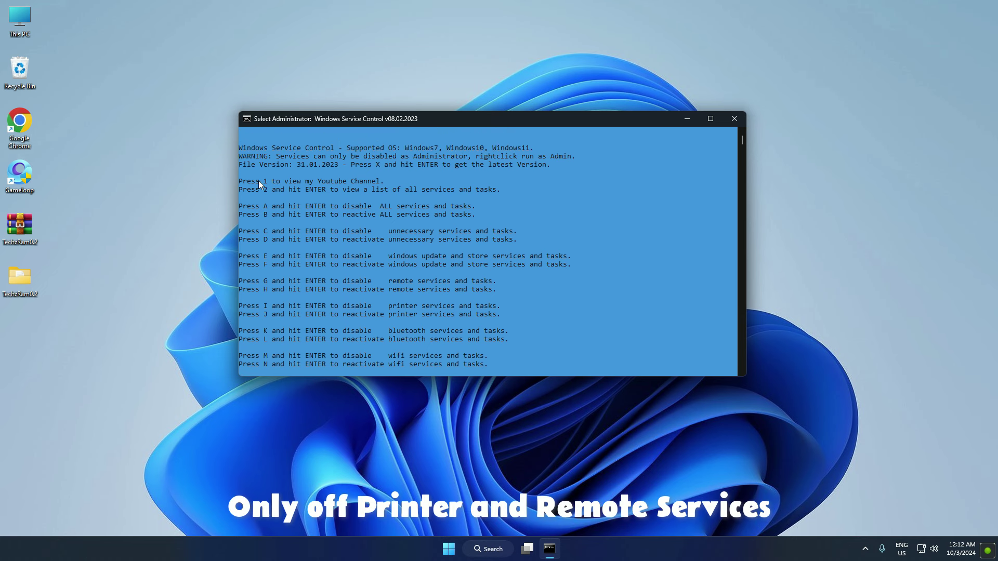
{"action": "left_click_drag", "start_coordinate": [332, 182], "coordinate": [354, 182]}
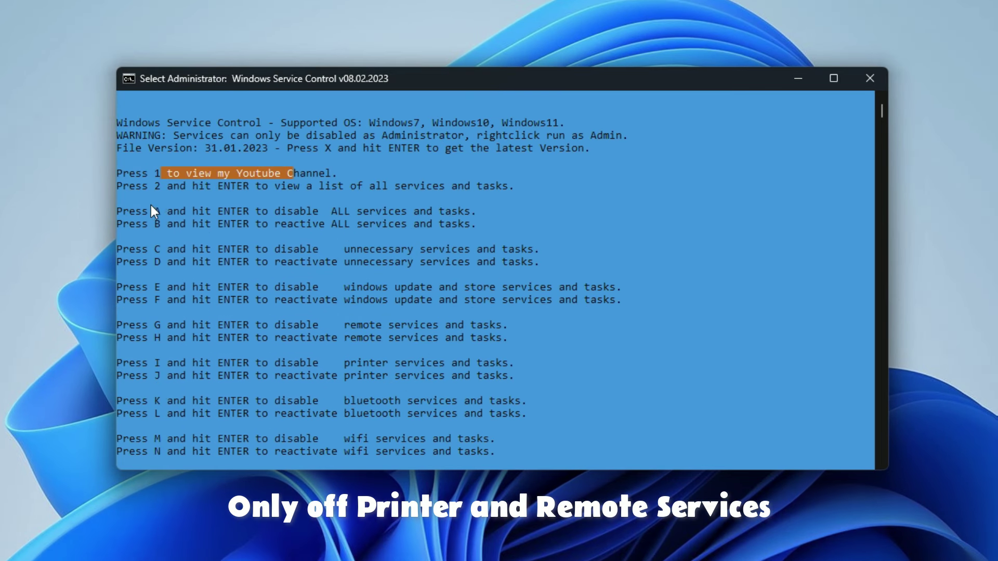
{"action": "left_click_drag", "start_coordinate": [151, 205], "coordinate": [367, 214]}
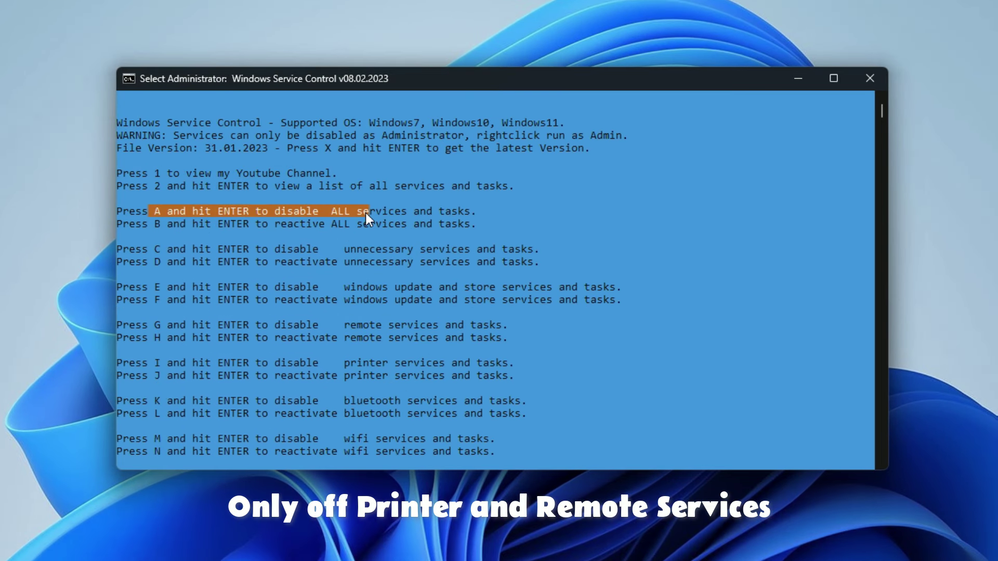
{"action": "left_click_drag", "start_coordinate": [147, 244], "coordinate": [377, 248]}
{"action": "scroll", "coordinate": [198, 317], "scroll_direction": "down", "scroll_amount": 1}
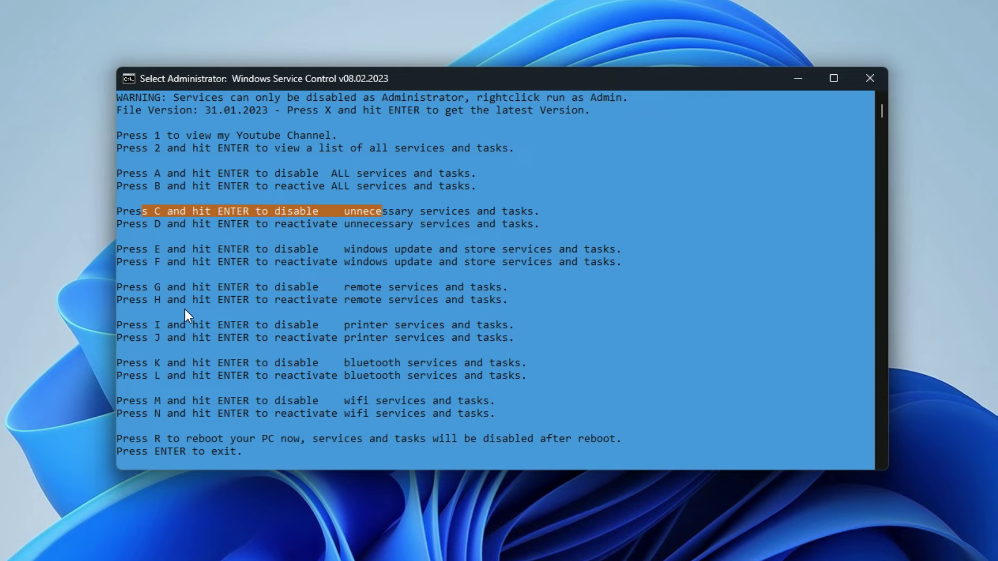
{"action": "left_click_drag", "start_coordinate": [294, 249], "coordinate": [540, 249]}
Disable remote services and tasks with option G of the service control menu.
{"action": "left_click", "coordinate": [150, 284]}
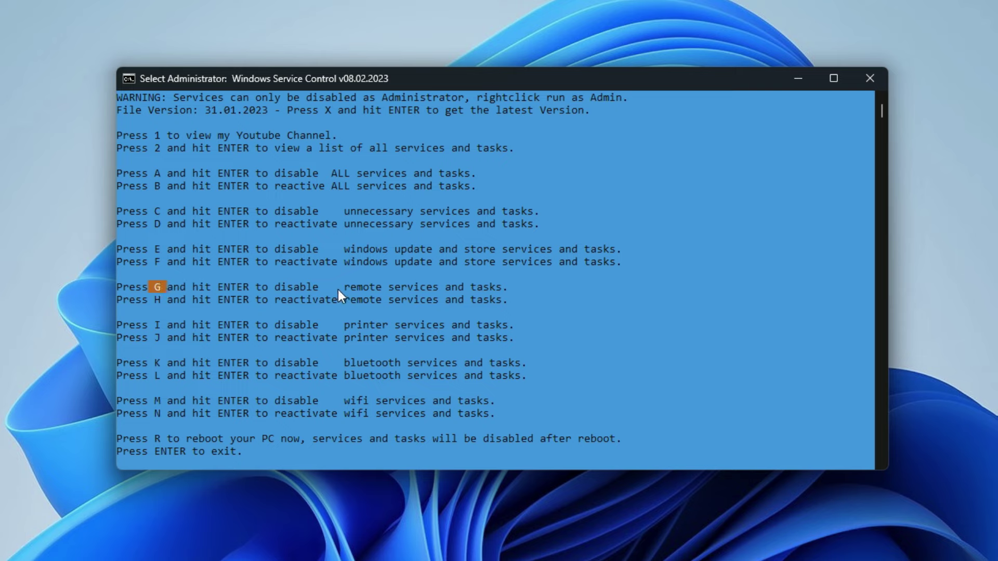
{"action": "left_click_drag", "start_coordinate": [338, 288], "coordinate": [413, 289]}
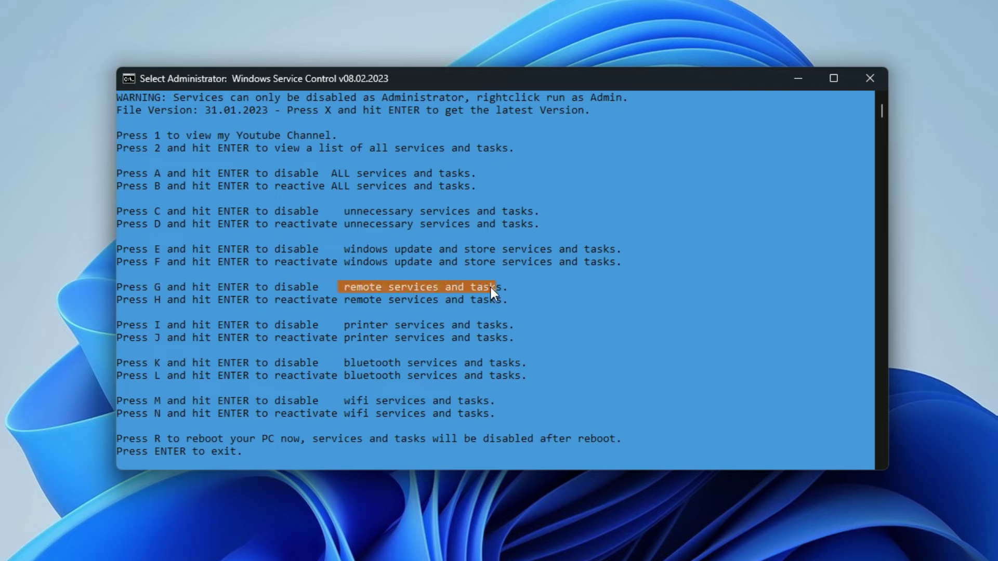
{"action": "left_click_drag", "start_coordinate": [152, 285], "coordinate": [165, 290]}
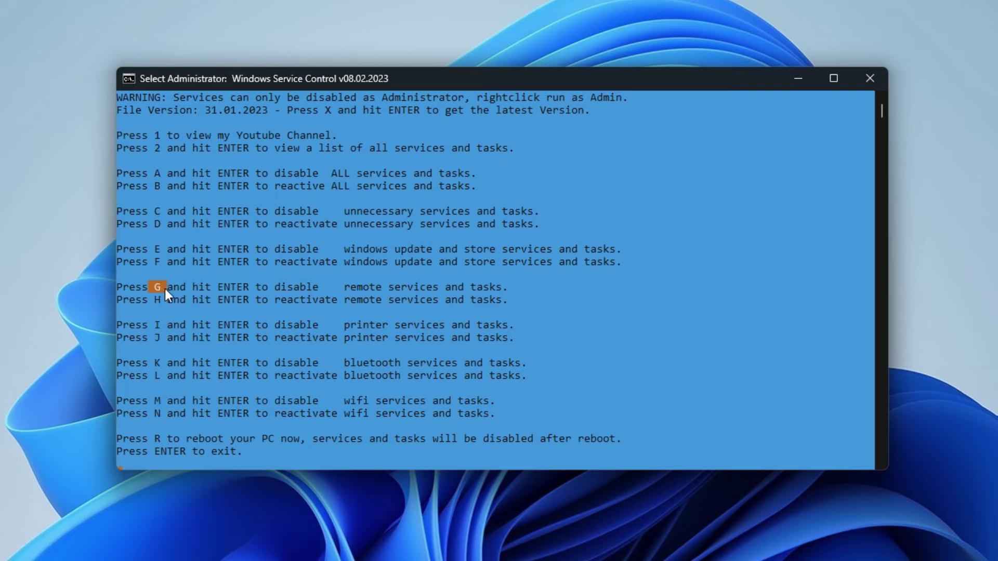
{"action": "type", "text": "g"}
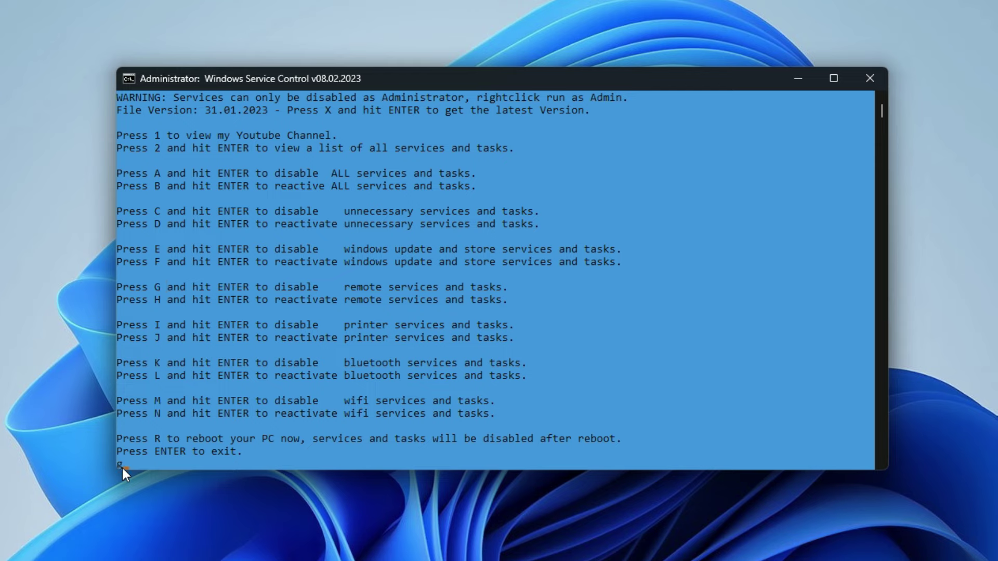
{"action": "left_click_drag", "start_coordinate": [122, 464], "coordinate": [130, 390]}
{"action": "key", "text": "Escape"}
{"action": "key", "text": "Return"}
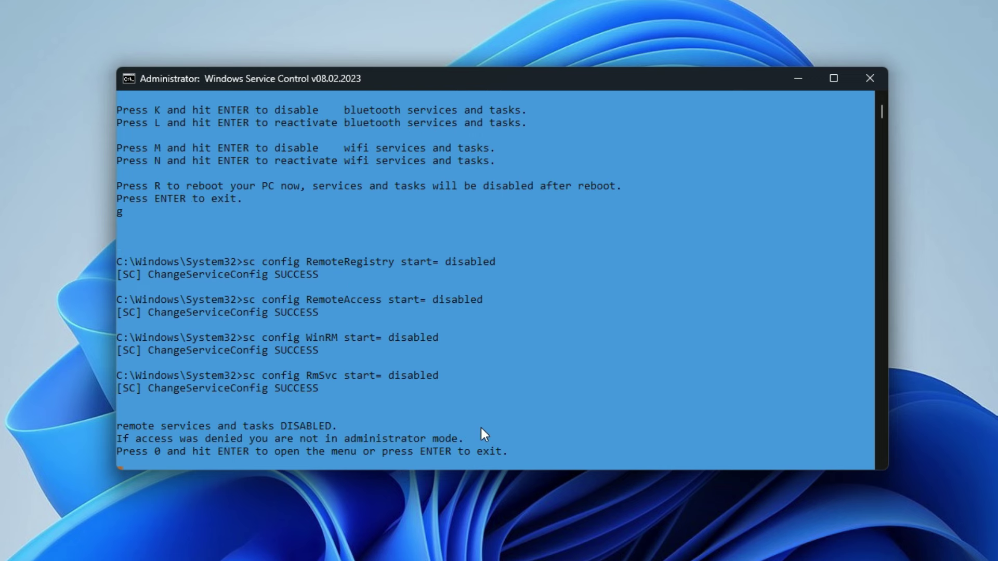
Reopen the service control menu with option 0.
{"action": "left_click", "coordinate": [156, 452]}
{"action": "key", "text": "Escape"}
{"action": "type", "text": "0"}
{"action": "key", "text": "Return"}
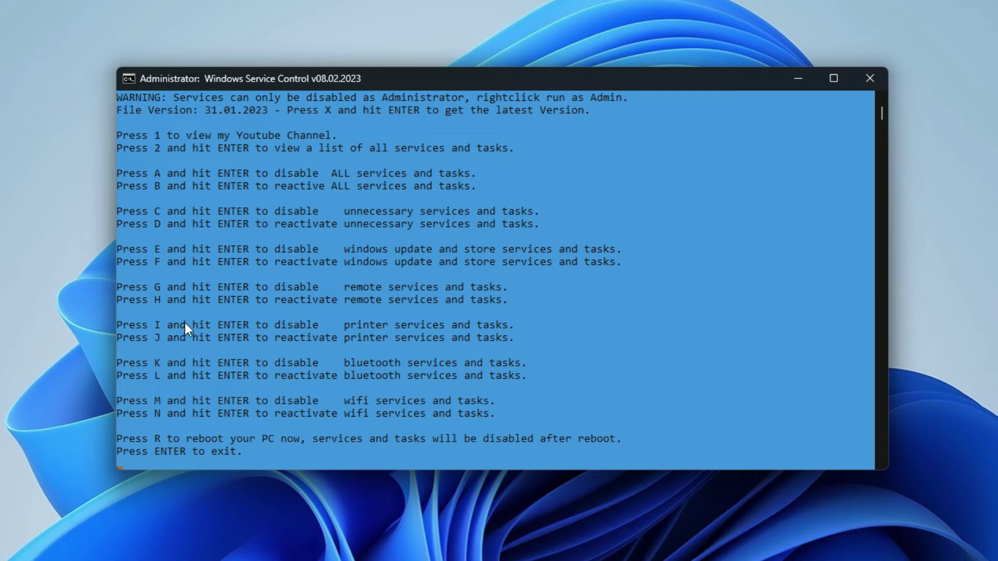
Disable printer services and tasks with option I, and return to the menu with option 0.
{"action": "left_click_drag", "start_coordinate": [287, 325], "coordinate": [355, 329]}
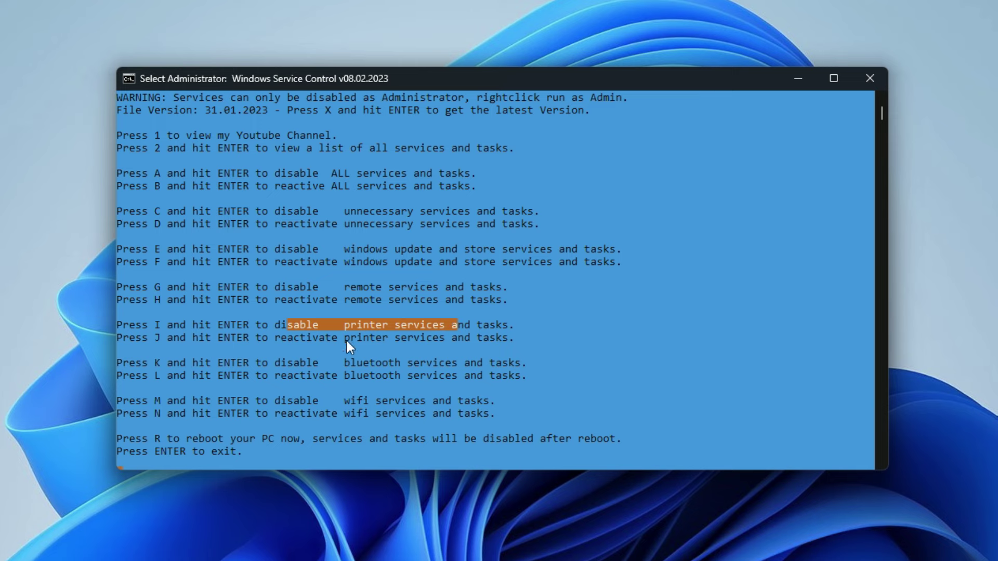
{"action": "left_click_drag", "start_coordinate": [150, 326], "coordinate": [163, 323]}
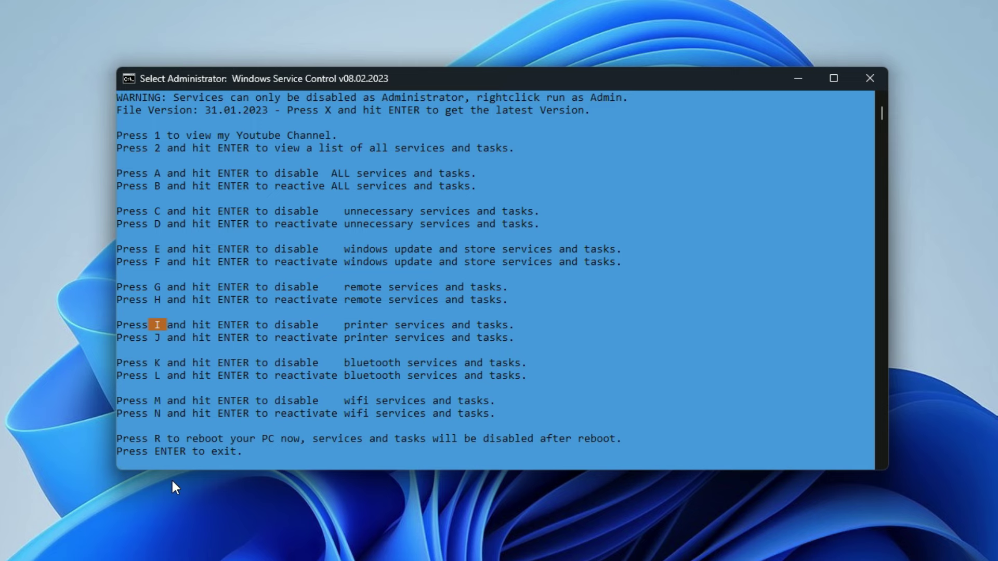
{"action": "key", "text": "Escape"}
{"action": "type", "text": "i"}
{"action": "key", "text": "Return"}
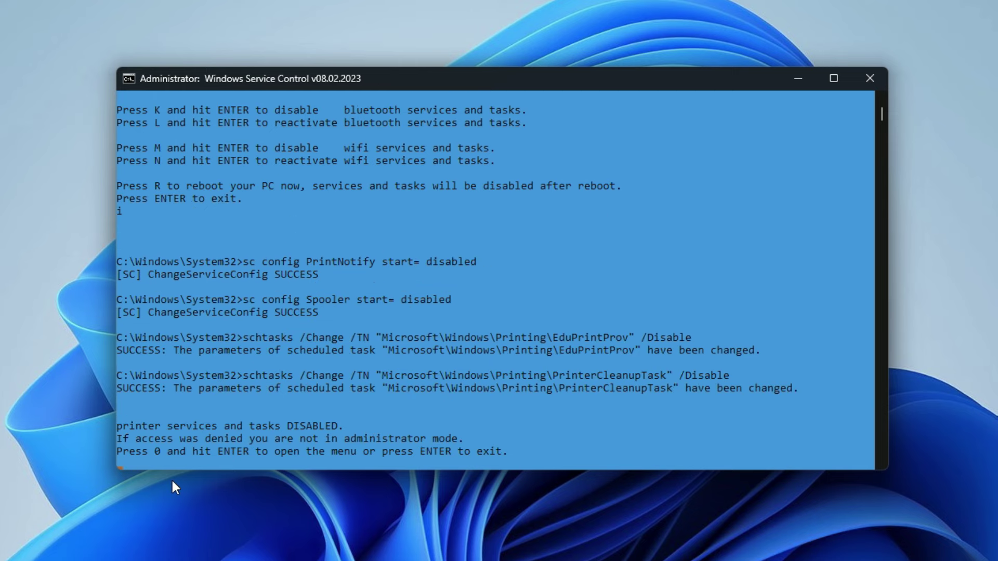
{"action": "type", "text": "0"}
{"action": "key", "text": "Return"}
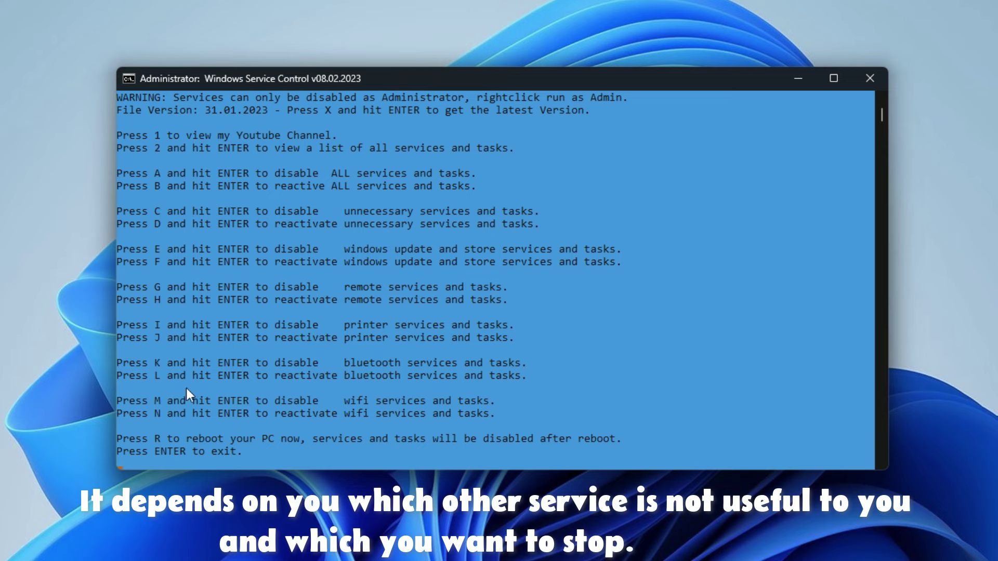
Review the Bluetooth, Wi-Fi and reboot options and close the Windows Service Control window.
{"action": "left_click_drag", "start_coordinate": [186, 363], "coordinate": [450, 367]}
{"action": "left_click_drag", "start_coordinate": [167, 400], "coordinate": [250, 400]}
{"action": "scroll", "coordinate": [394, 379], "scroll_direction": "down", "scroll_amount": 1}
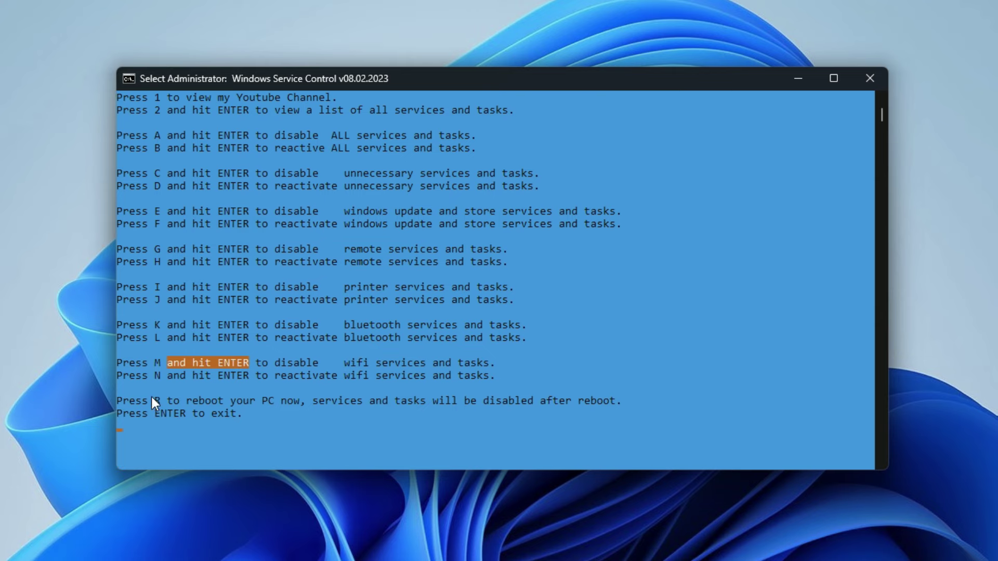
{"action": "left_click_drag", "start_coordinate": [151, 398], "coordinate": [169, 404]}
{"action": "left_click", "coordinate": [866, 81]}
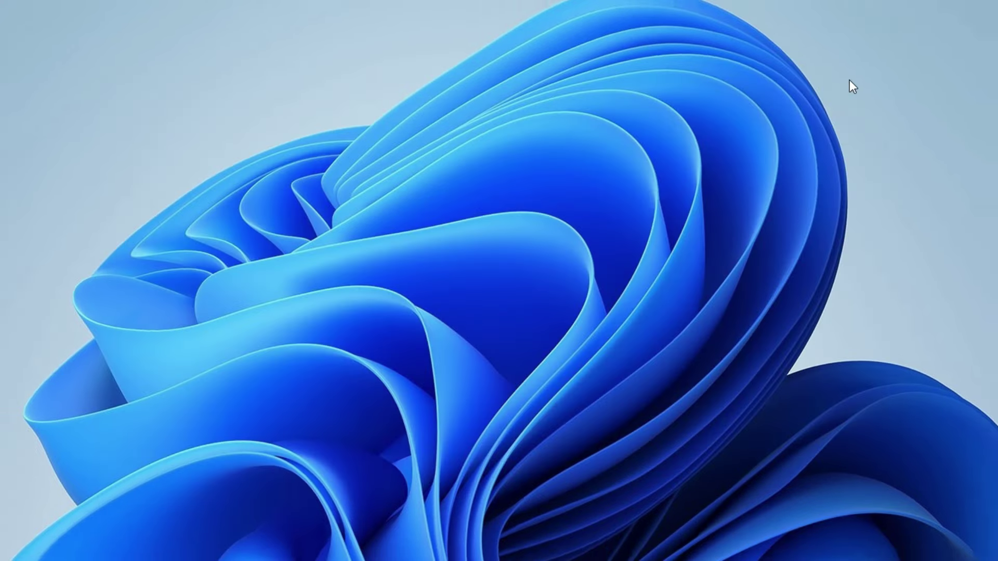
Copy the TimerResolution application from the TechzRam0.2 folder and paste it onto the desktop.
{"action": "double_click", "coordinate": [21, 286]}
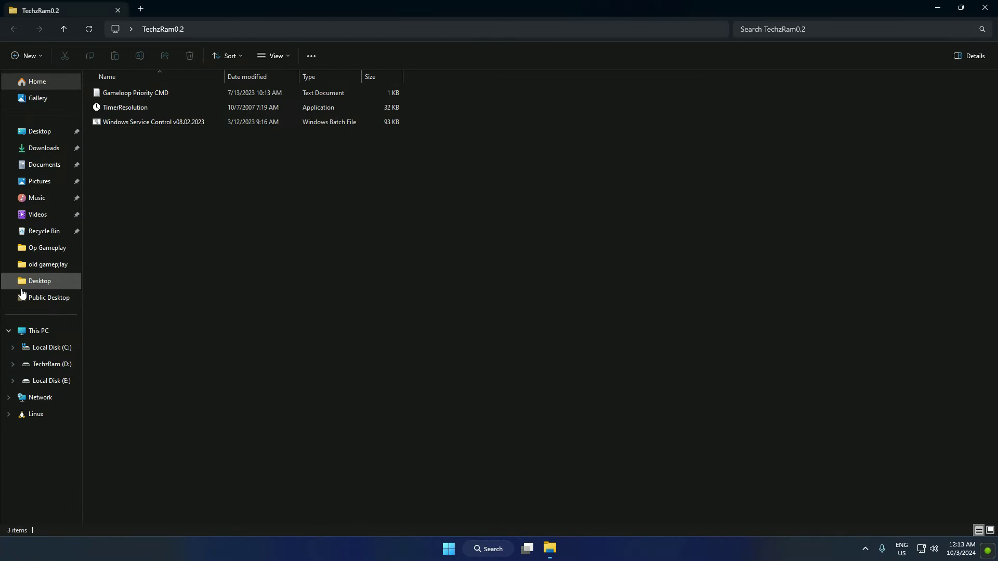
{"action": "left_click", "coordinate": [141, 109]}
{"action": "right_click", "coordinate": [128, 110]}
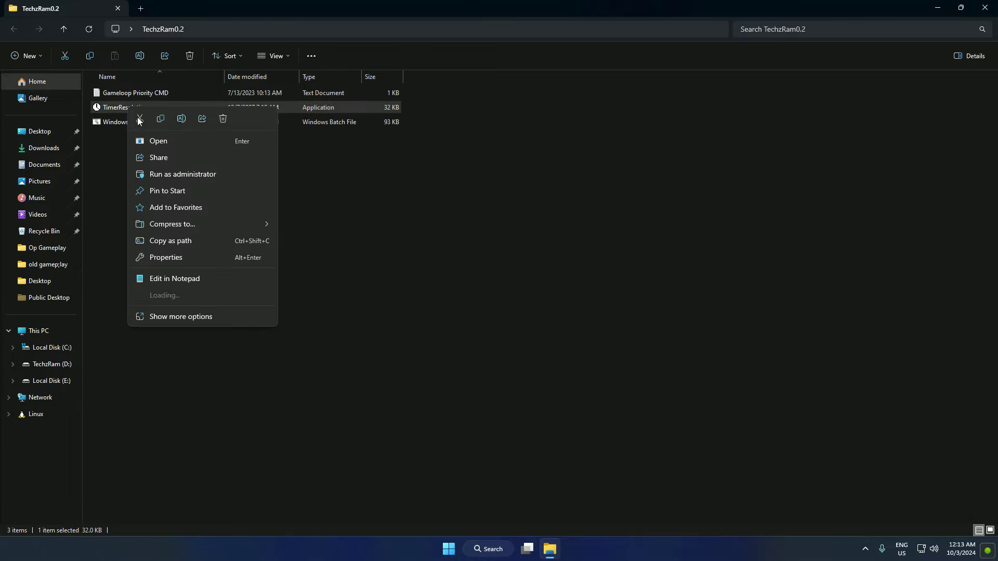
{"action": "left_click", "coordinate": [161, 118]}
{"action": "key", "text": "alt+F4"}
{"action": "right_click", "coordinate": [97, 269]}
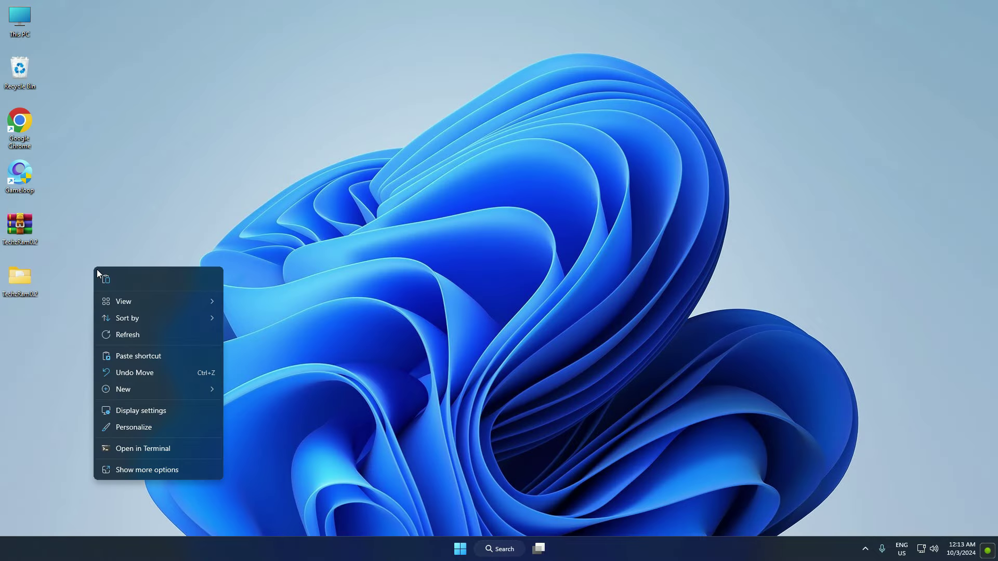
{"action": "left_click", "coordinate": [105, 280]}
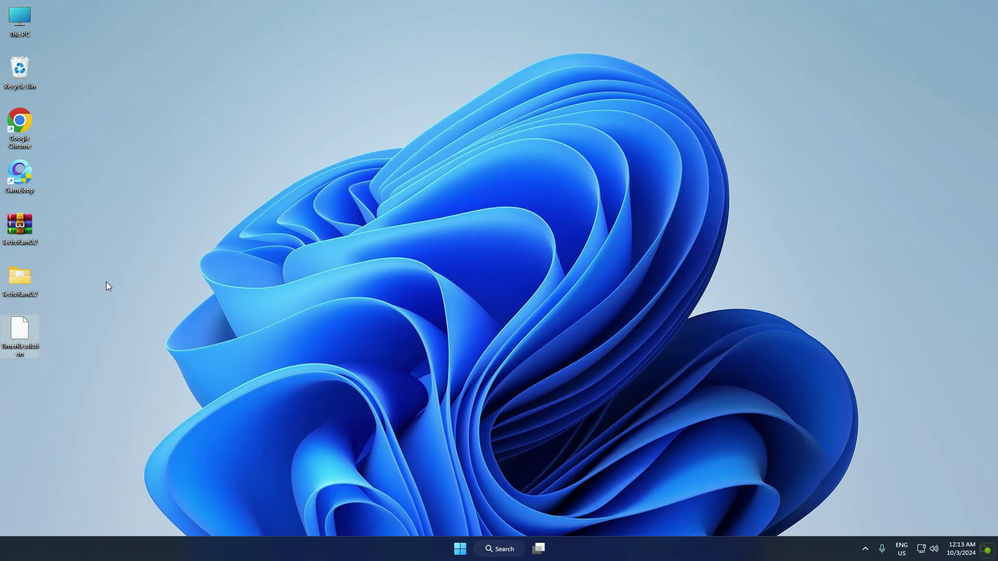
Launch TimerResolution from the desktop with administrator permission, set the timer to maximum resolution and minimize its window.
{"action": "right_click", "coordinate": [27, 333]}
{"action": "left_click", "coordinate": [62, 166]}
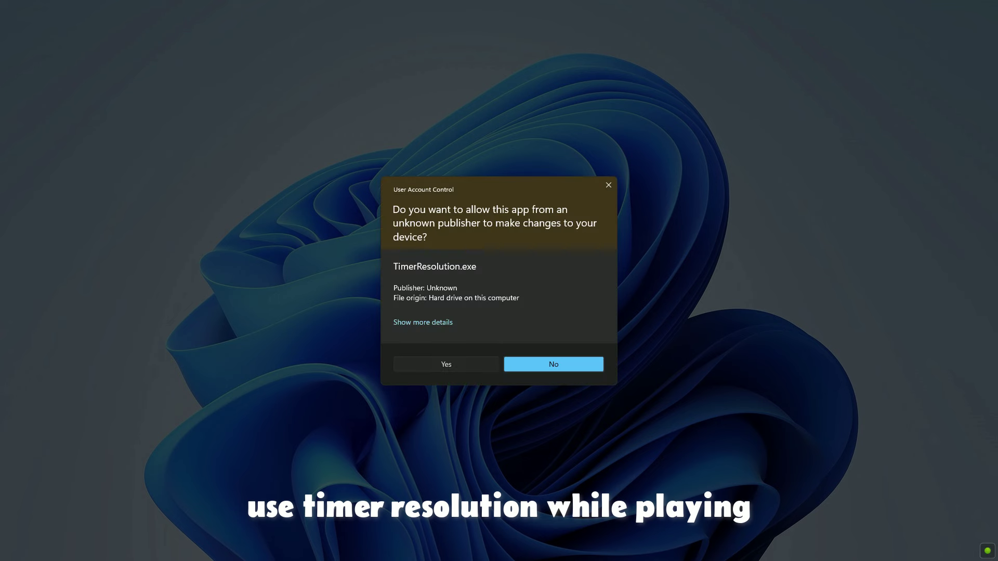
{"action": "left_click", "coordinate": [540, 363]}
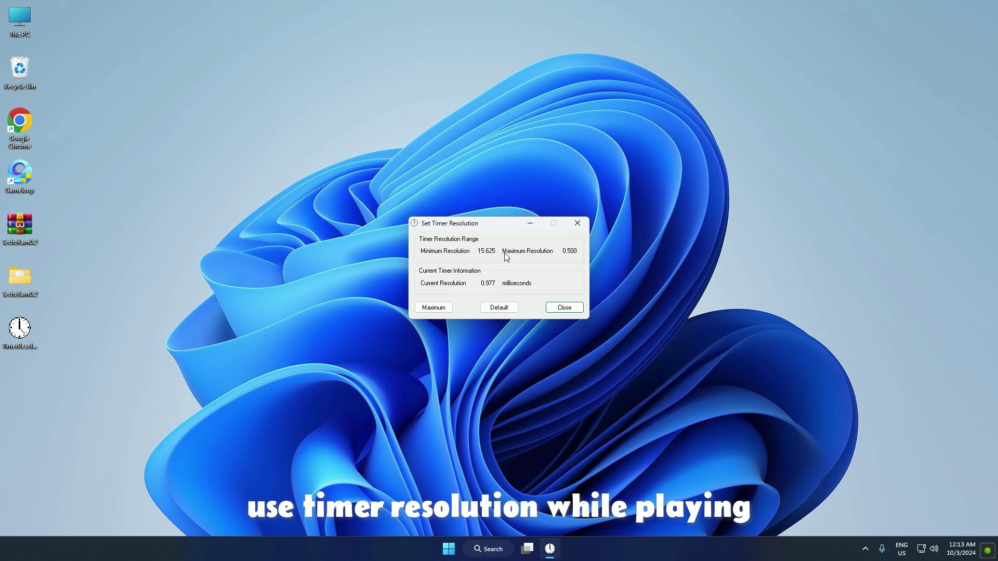
{"action": "left_click", "coordinate": [435, 309]}
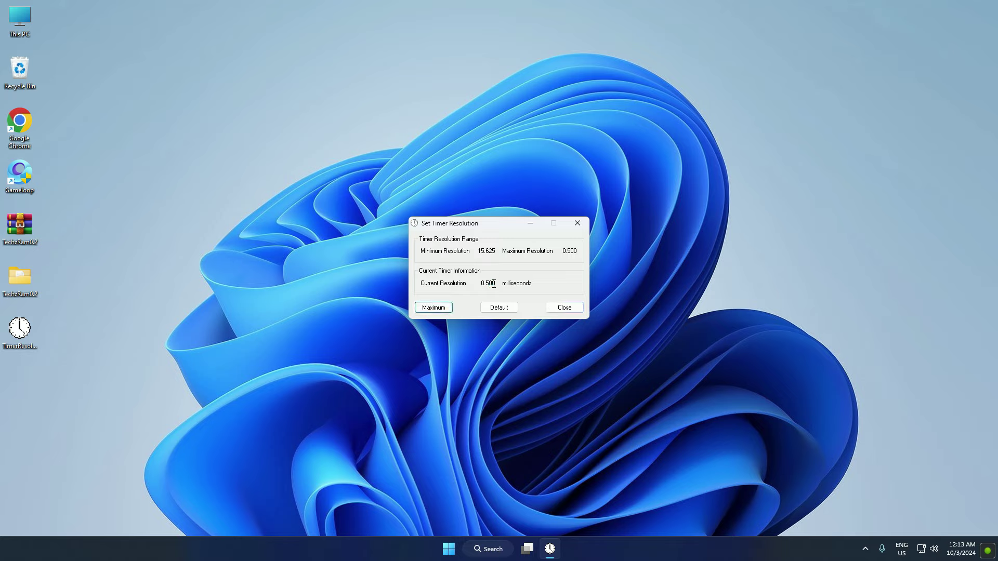
{"action": "left_click_drag", "start_coordinate": [479, 283], "coordinate": [509, 289]}
{"action": "left_click", "coordinate": [531, 223]}
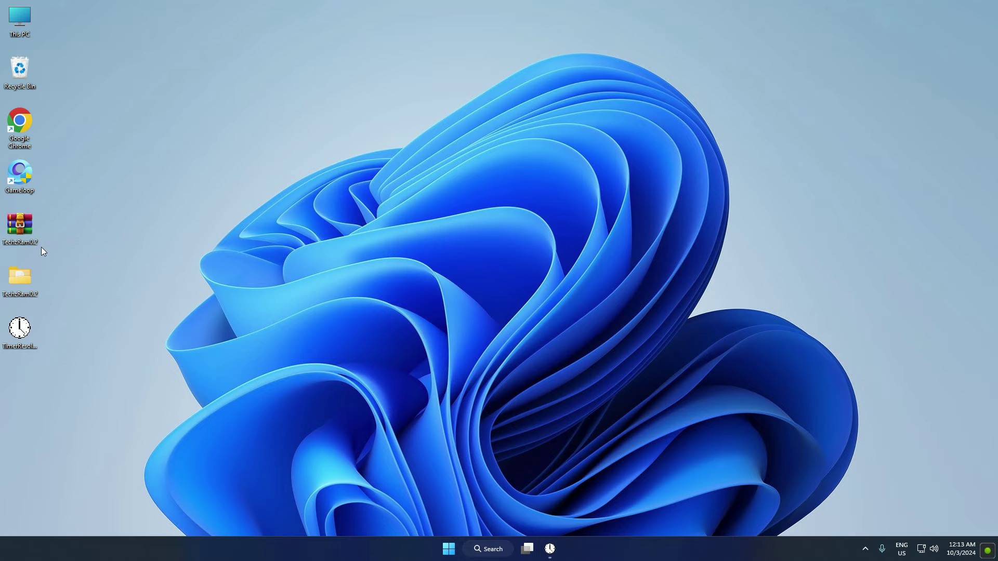
Open the Gameloop Priority CMD text document from the TechzRam0.2 folder on the desktop.
{"action": "double_click", "coordinate": [22, 273]}
{"action": "left_click", "coordinate": [115, 94]}
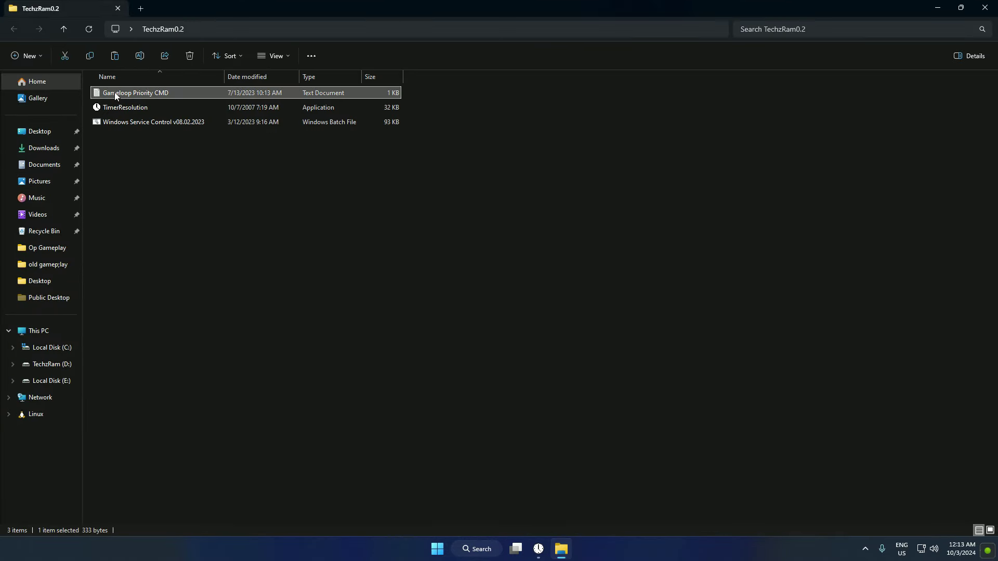
{"action": "double_click", "coordinate": [148, 93]}
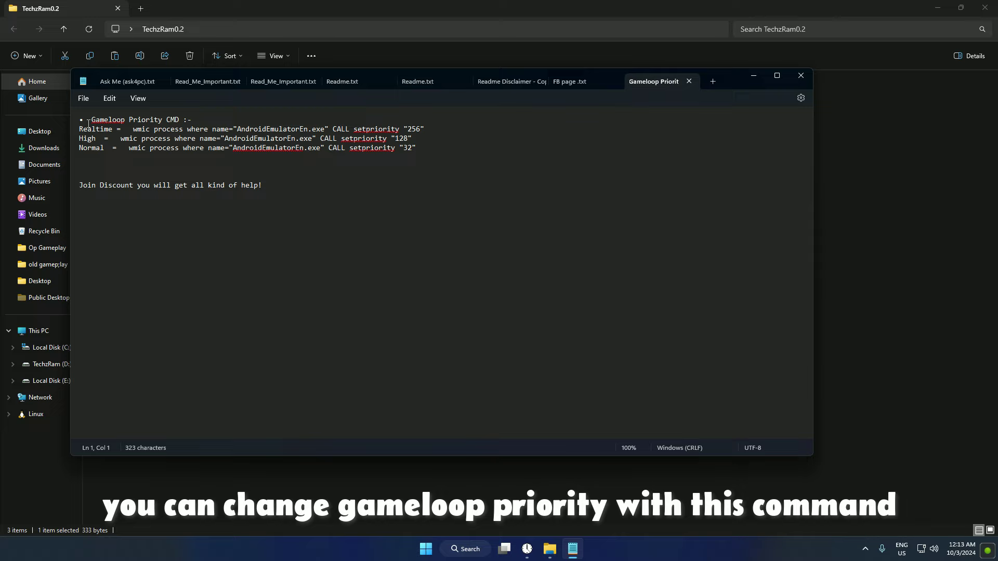
Copy the Realtime command wmic process where name="AndroidEmulatorEn.exe" CALL setpriority "256" and close the document and its folder.
{"action": "left_click_drag", "start_coordinate": [80, 121], "coordinate": [213, 124]}
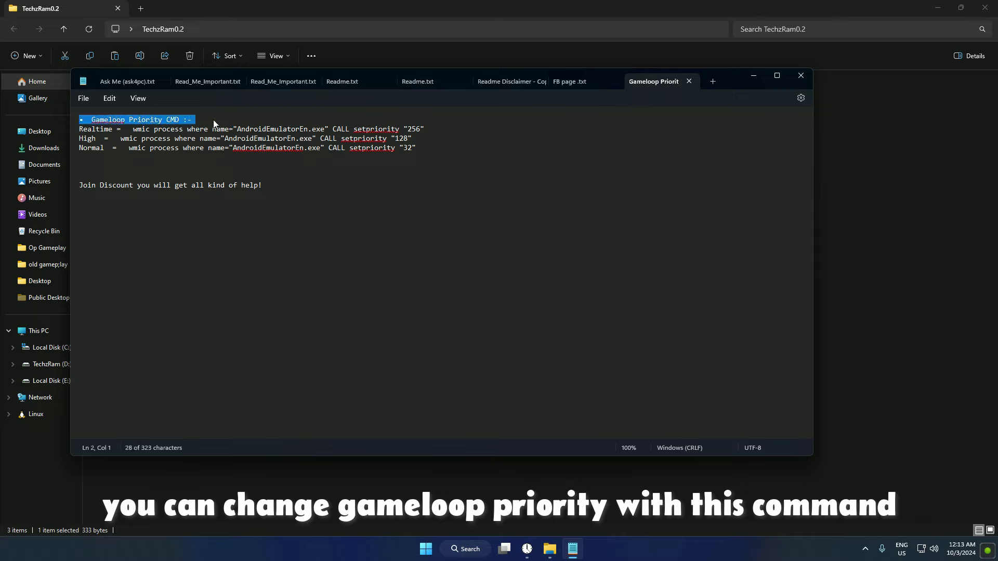
{"action": "triple_click", "coordinate": [83, 132]}
{"action": "left_click_drag", "start_coordinate": [100, 138], "coordinate": [426, 130]}
{"action": "left_click", "coordinate": [103, 147]}
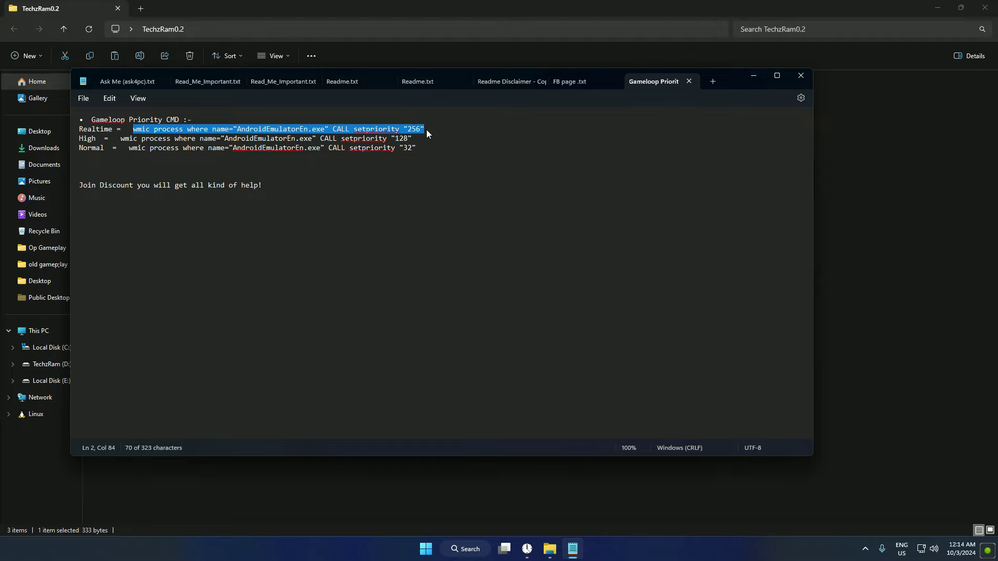
{"action": "right_click", "coordinate": [401, 130]}
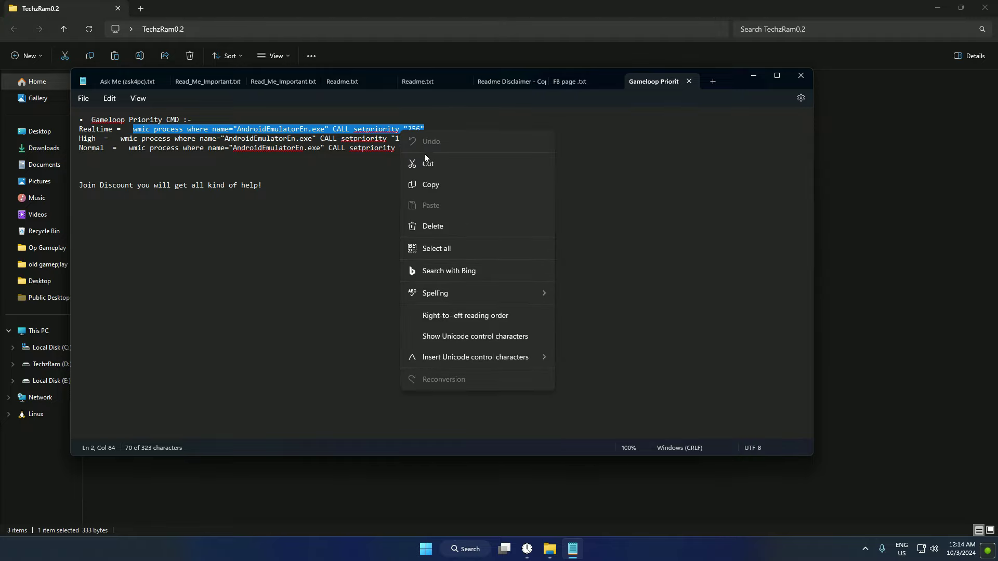
{"action": "left_click", "coordinate": [436, 184]}
{"action": "left_click", "coordinate": [800, 76]}
{"action": "left_click", "coordinate": [987, 6]}
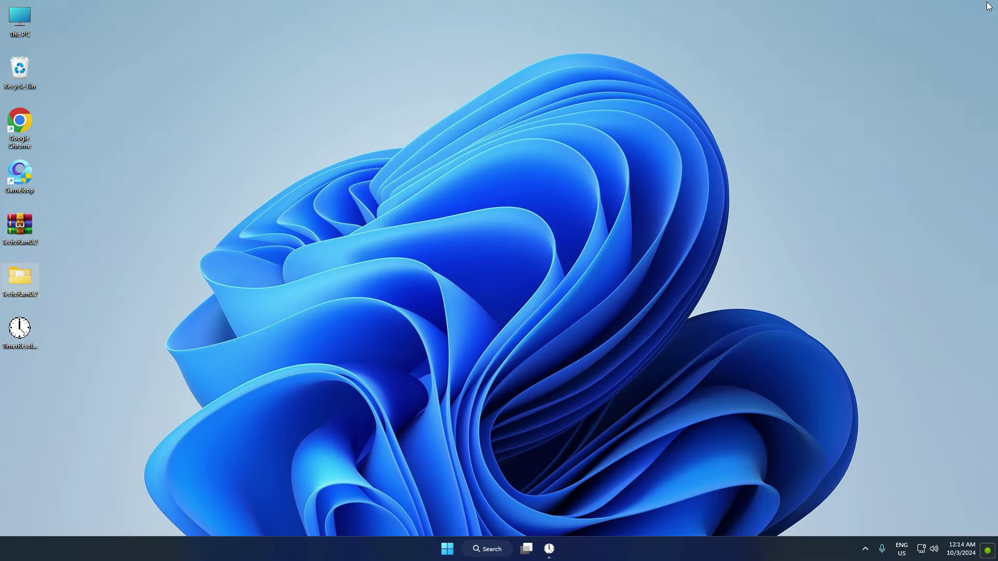
Launch Gameloop from the desktop, start PUBG MOBILE from My Games and close the launcher window.
{"action": "double_click", "coordinate": [24, 178]}
{"action": "left_click", "coordinate": [553, 366]}
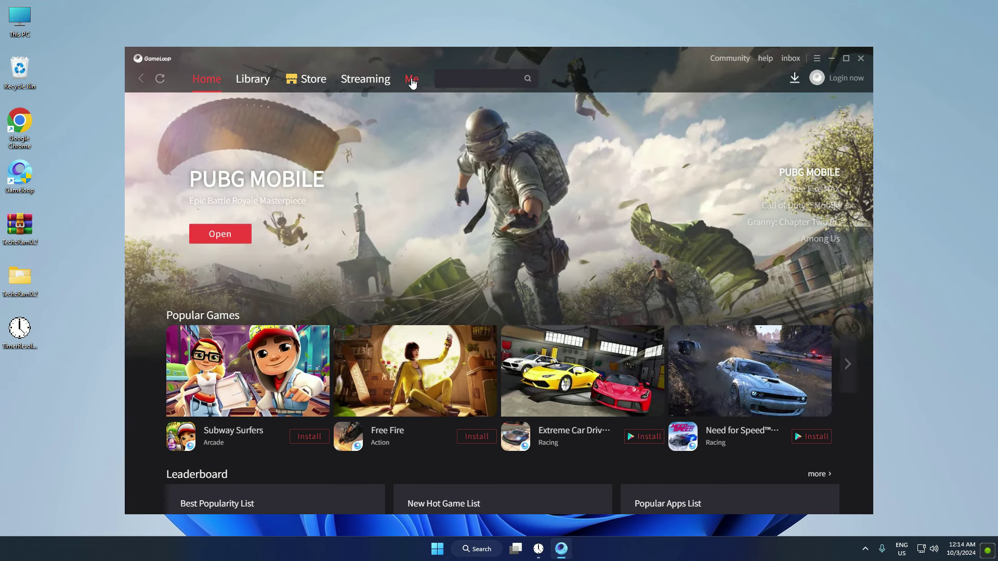
{"action": "left_click", "coordinate": [411, 79]}
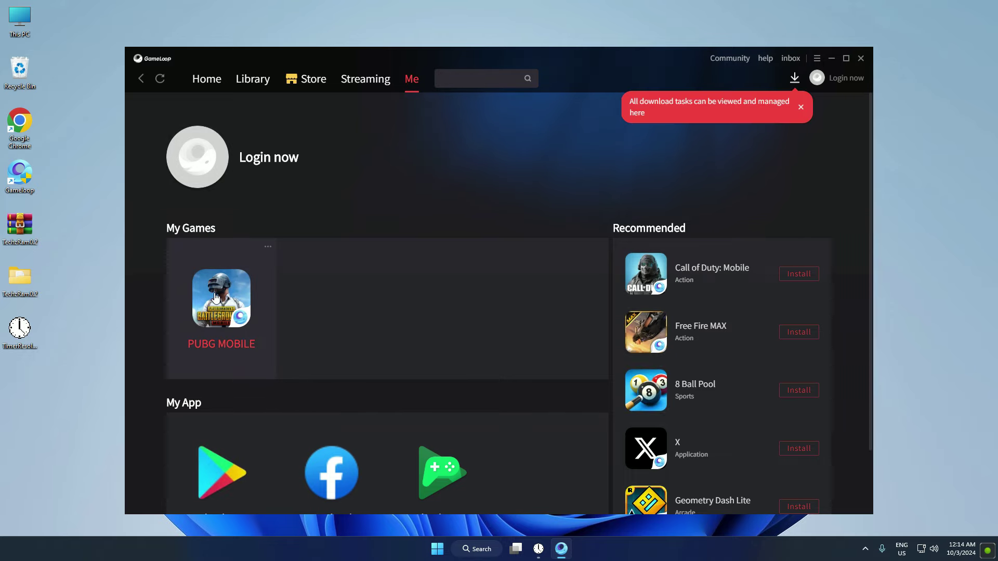
{"action": "left_click", "coordinate": [218, 299]}
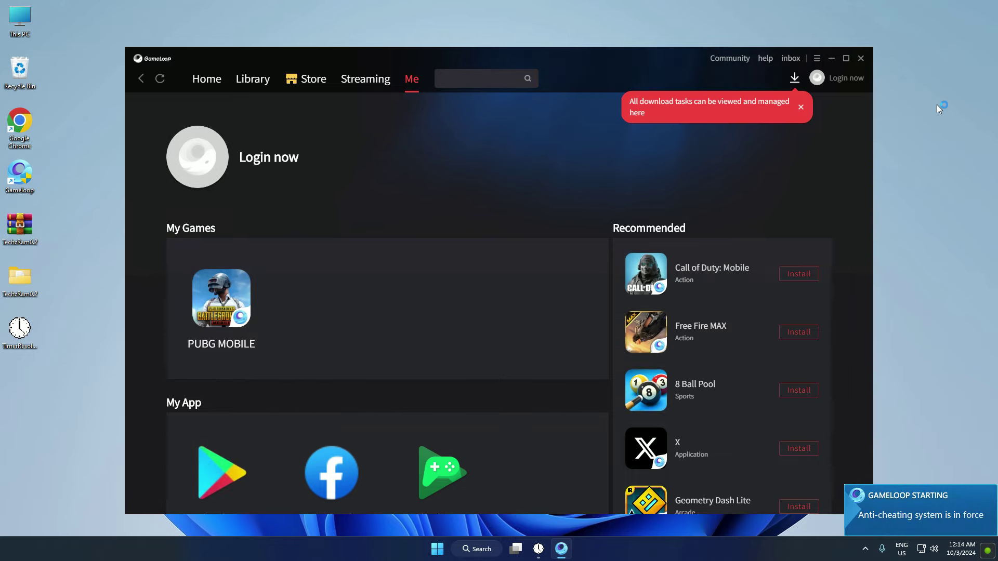
{"action": "left_click", "coordinate": [861, 58]}
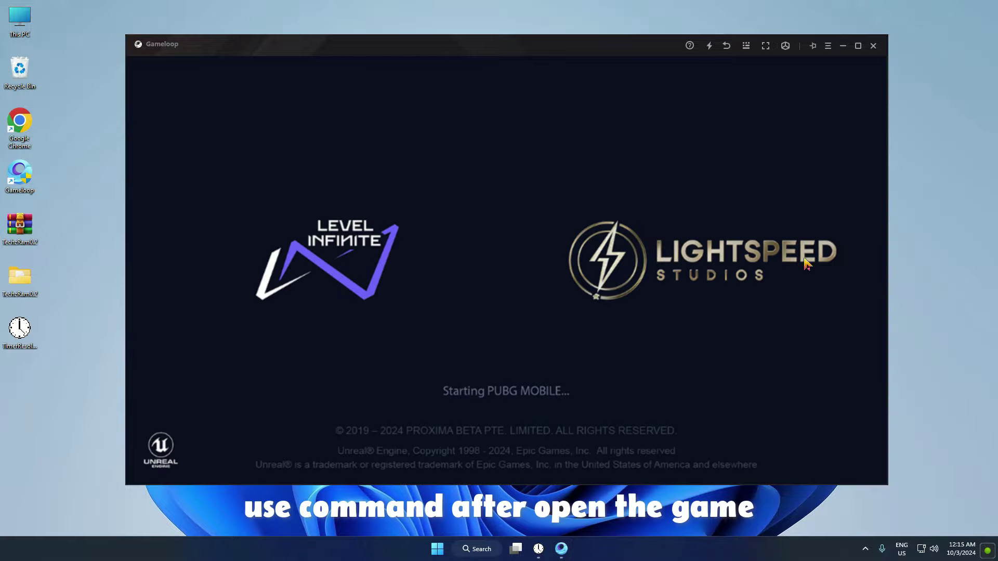
Open Command Prompt as administrator and run the copied wmic command to set AndroidEmulatorEn.exe to priority "256".
{"action": "left_click", "coordinate": [477, 549]}
{"action": "type", "text": "cmd"}
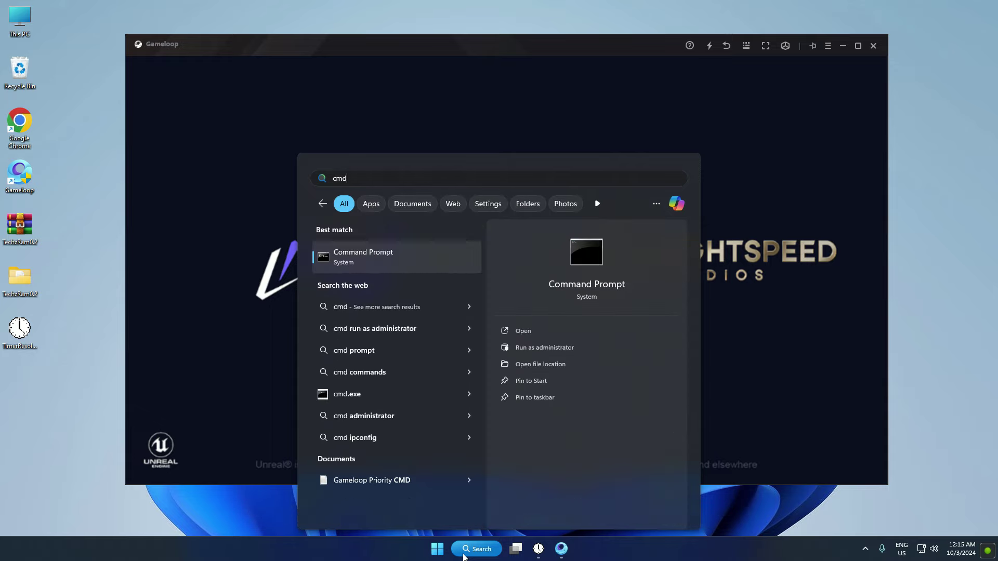
{"action": "left_click", "coordinate": [541, 348]}
{"action": "left_click", "coordinate": [536, 353]}
{"action": "right_click", "coordinate": [143, 88]}
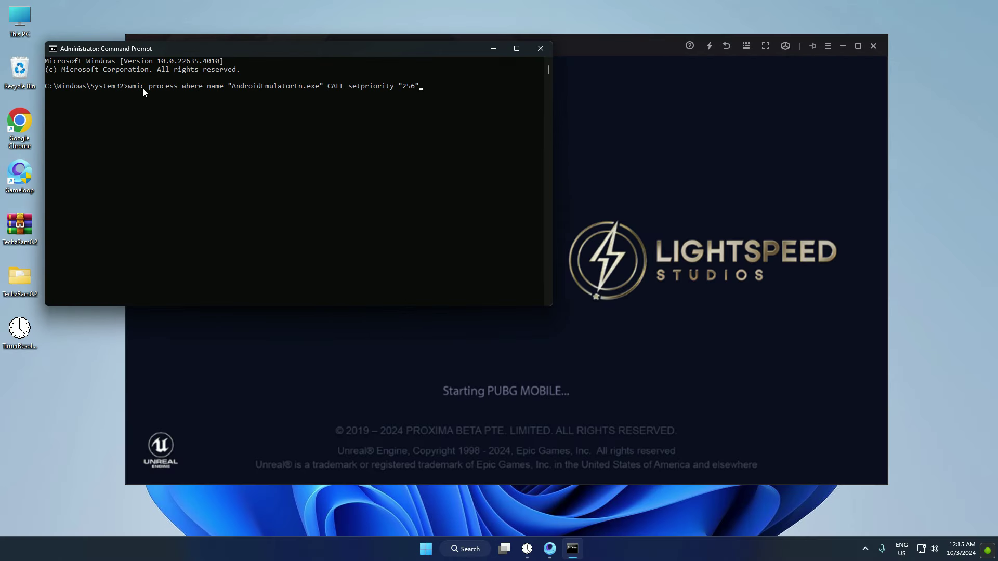
{"action": "key", "text": "Return"}
Review the output of the priority command and close the Command Prompt window.
{"action": "left_click_drag", "start_coordinate": [94, 95], "coordinate": [350, 95]}
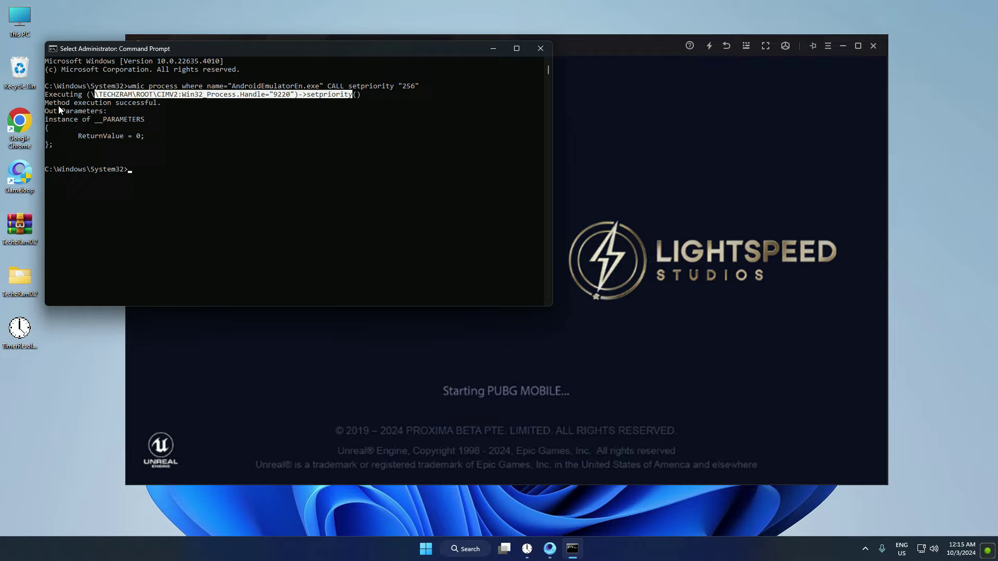
{"action": "left_click_drag", "start_coordinate": [52, 106], "coordinate": [146, 110]}
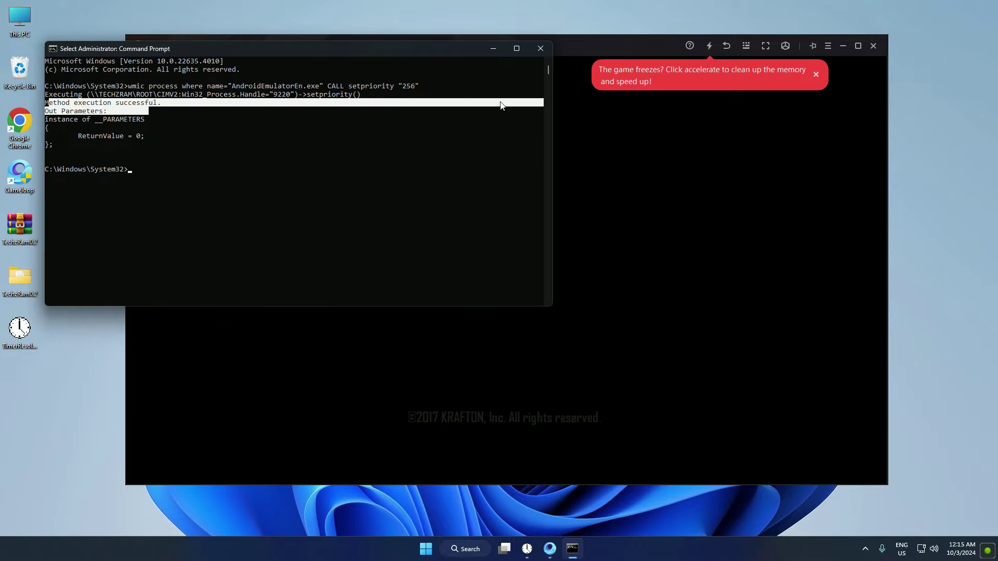
{"action": "left_click", "coordinate": [541, 48]}
Open Task Manager's process details and check the priority setting of the AndroidEmulatorEn process.
{"action": "right_click", "coordinate": [757, 552]}
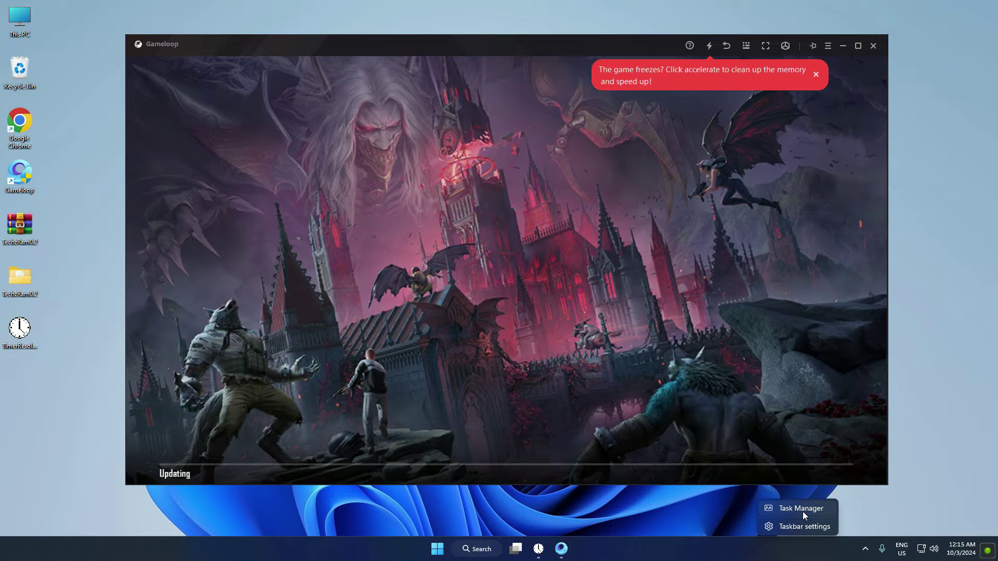
{"action": "left_click", "coordinate": [806, 513]}
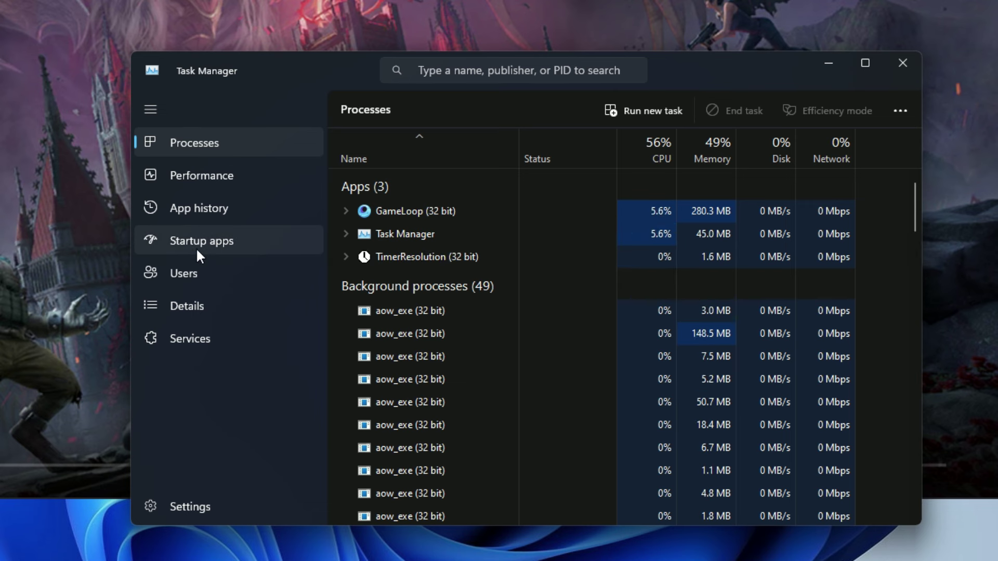
{"action": "left_click", "coordinate": [195, 272]}
{"action": "left_click", "coordinate": [198, 307]}
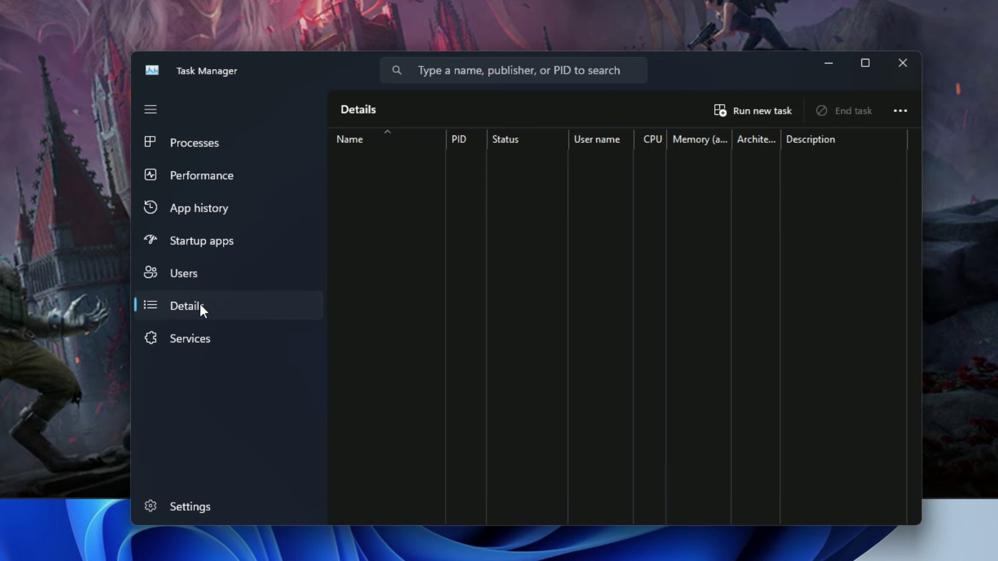
{"action": "left_click", "coordinate": [410, 173]}
{"action": "right_click", "coordinate": [408, 171]}
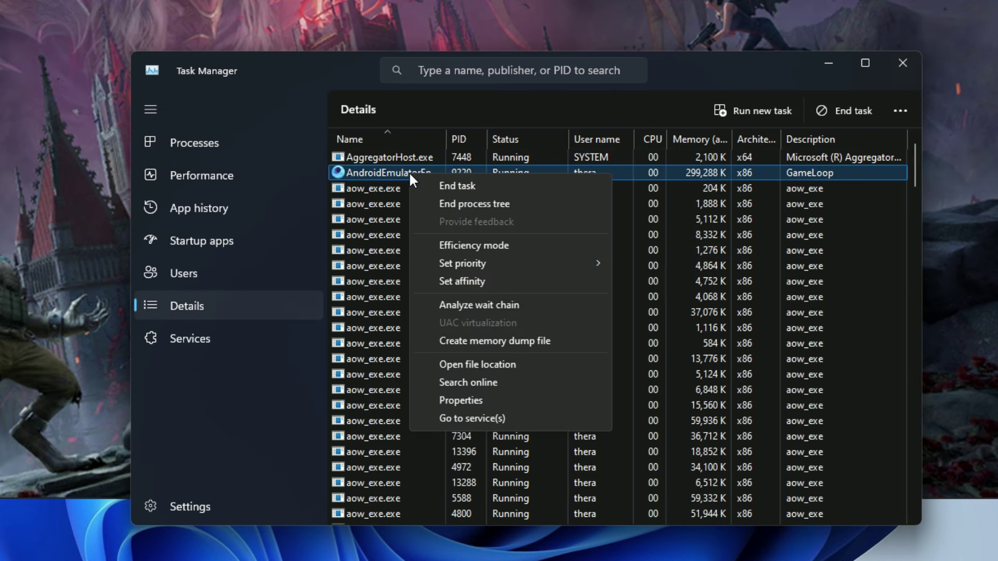
{"action": "mouse_move", "coordinate": [458, 263]}
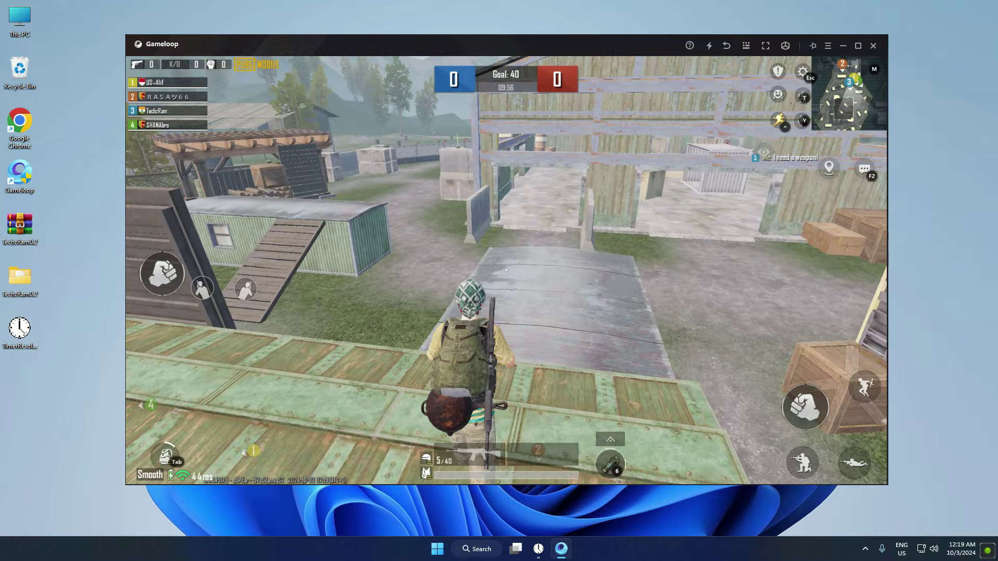
Test the performance in a PUBG MOBILE match by running through the map, crouching and throwing a grenade.
{"action": "key", "text": "w"}
{"action": "key", "text": "g"}
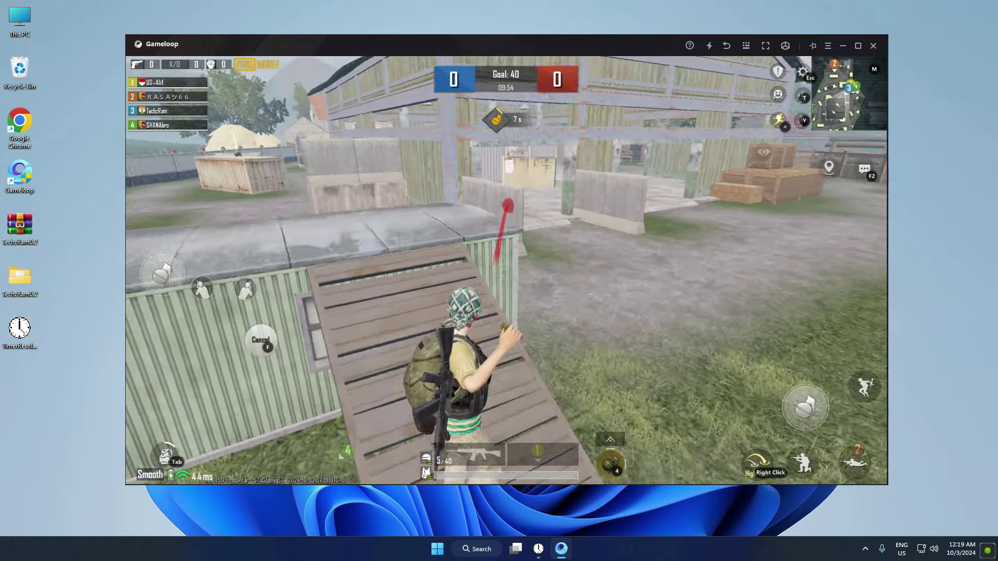
{"action": "key", "text": "w"}
{"action": "key", "text": "c"}
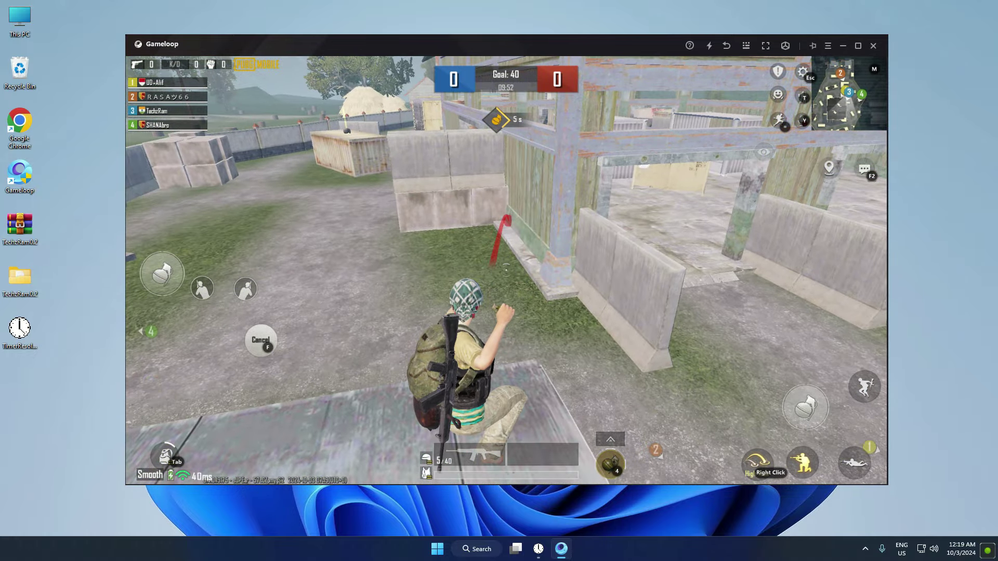
{"action": "key", "text": "c"}
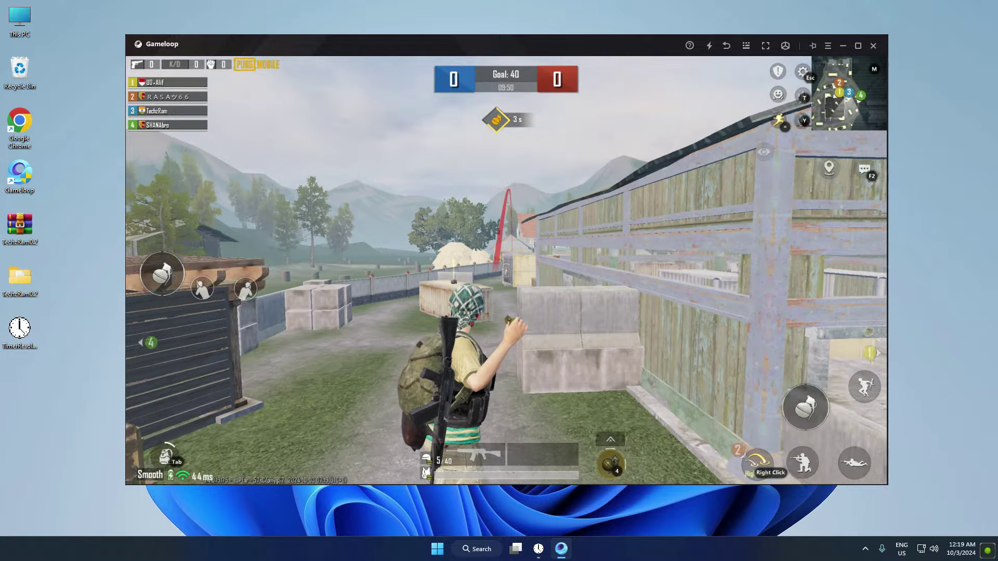
{"action": "key", "text": "w"}
{"action": "left_click", "coordinate": [499, 281]}
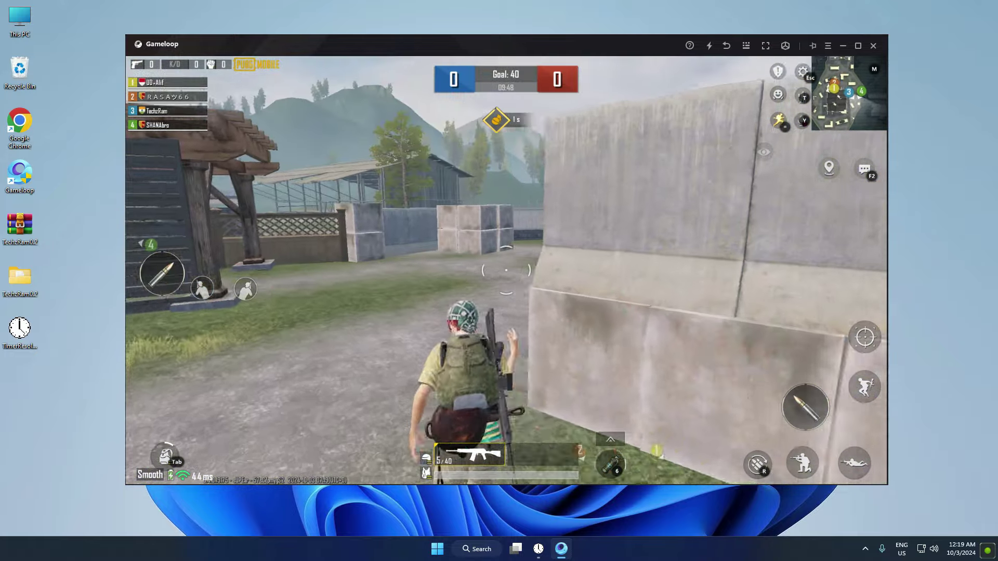